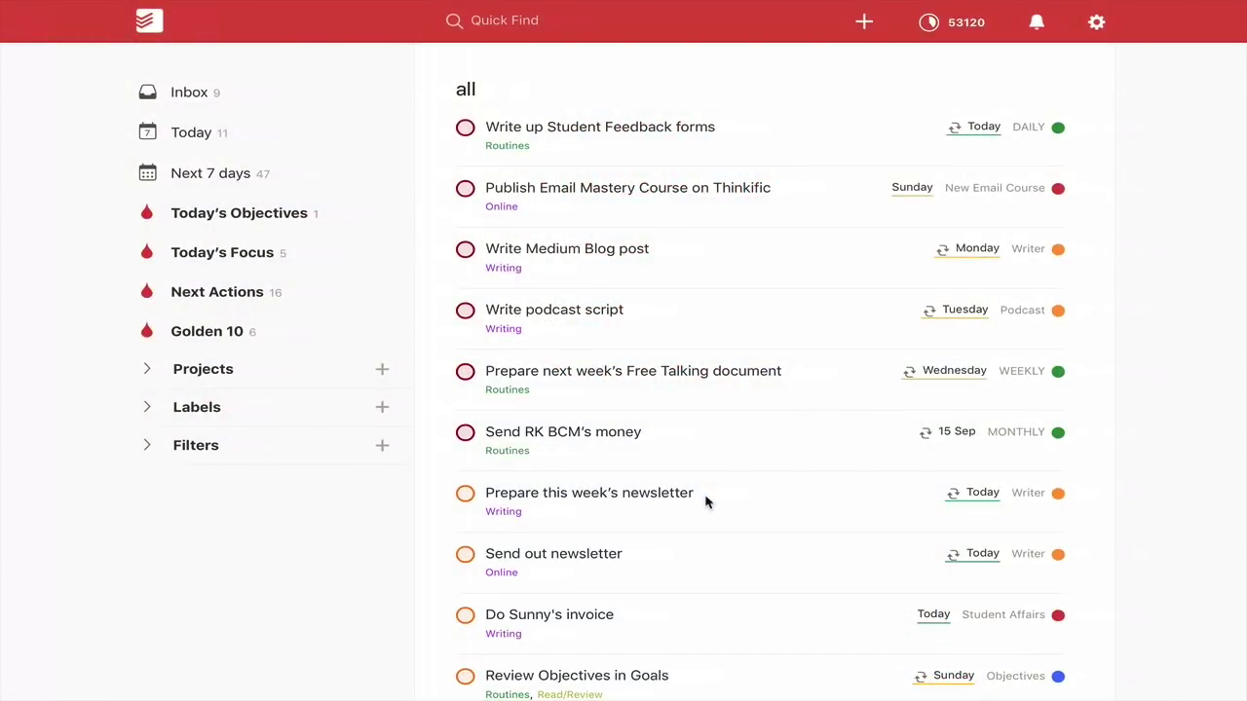
Scroll up and down through the all filter's task list to review it
{"action": "scroll", "coordinate": [704, 501], "scroll_direction": "down", "scroll_amount": 3}
{"action": "scroll", "coordinate": [705, 496], "scroll_direction": "up", "scroll_amount": 2}
{"action": "scroll", "coordinate": [706, 497], "scroll_direction": "down", "scroll_amount": 6}
{"action": "scroll", "coordinate": [705, 497], "scroll_direction": "down", "scroll_amount": 8}
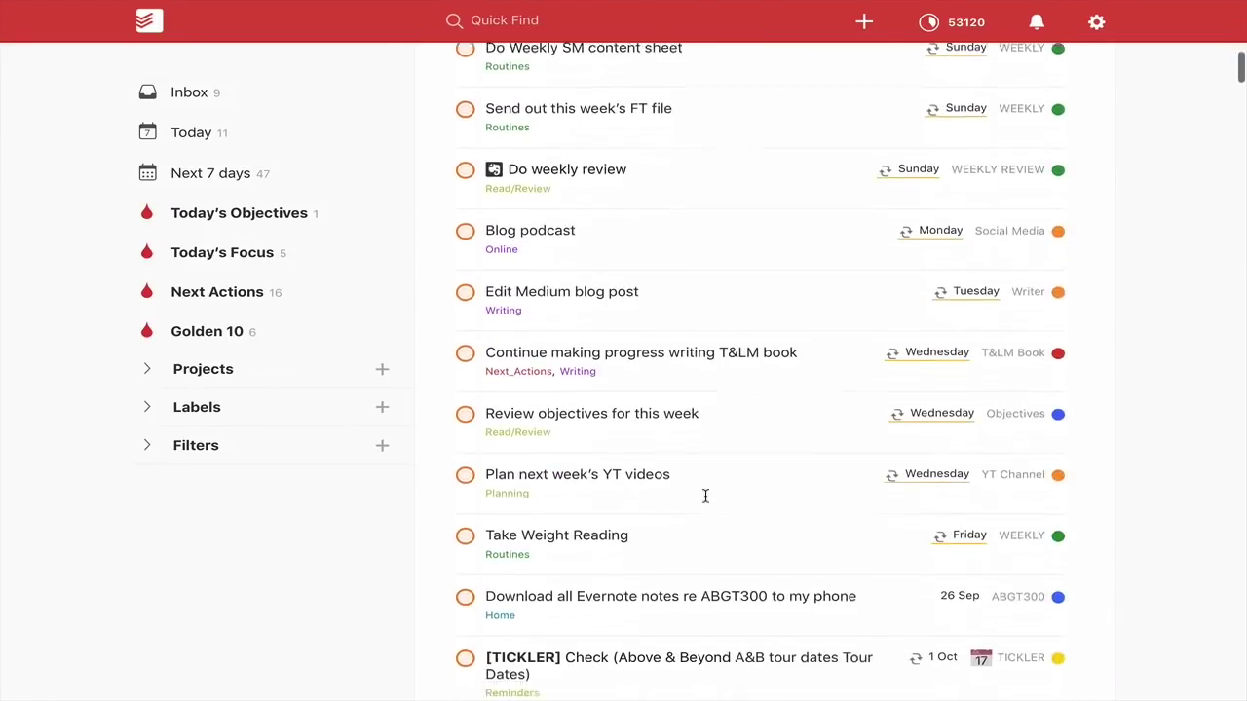
{"action": "scroll", "coordinate": [706, 497], "scroll_direction": "up", "scroll_amount": 7}
{"action": "scroll", "coordinate": [705, 497], "scroll_direction": "up", "scroll_amount": 8}
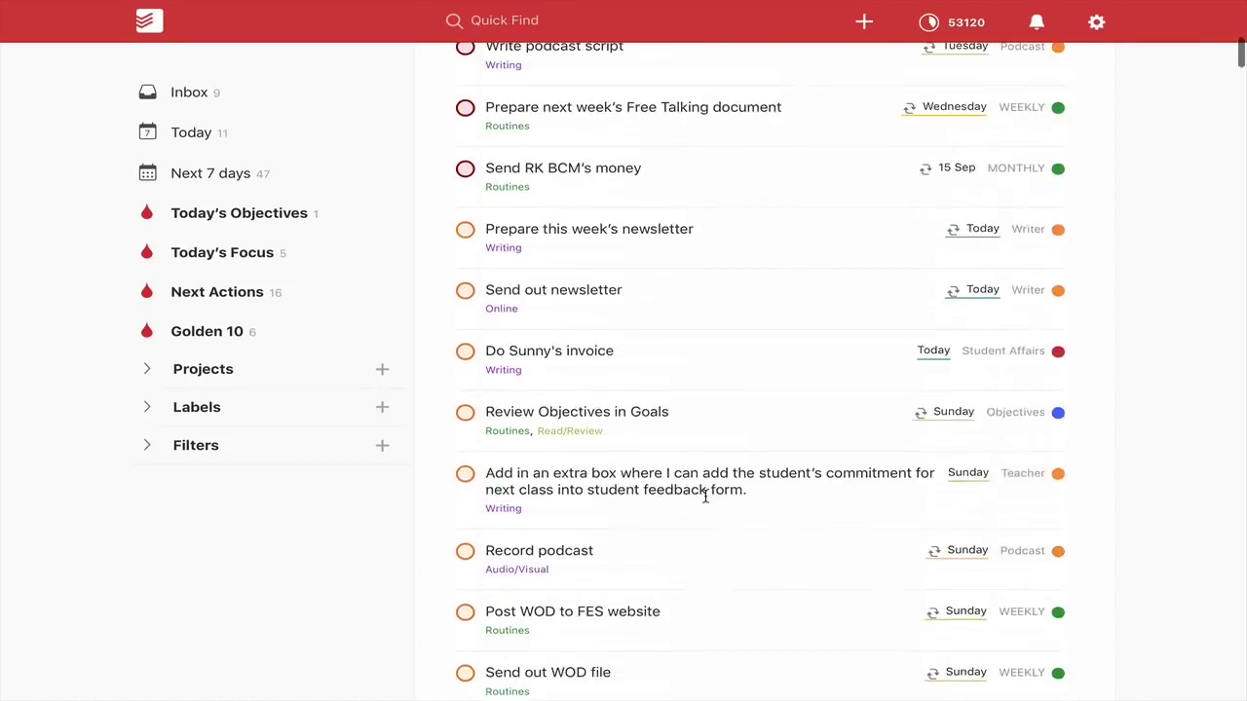
{"action": "scroll", "coordinate": [705, 431], "scroll_direction": "down", "scroll_amount": 7}
{"action": "scroll", "coordinate": [705, 432], "scroll_direction": "down", "scroll_amount": 10}
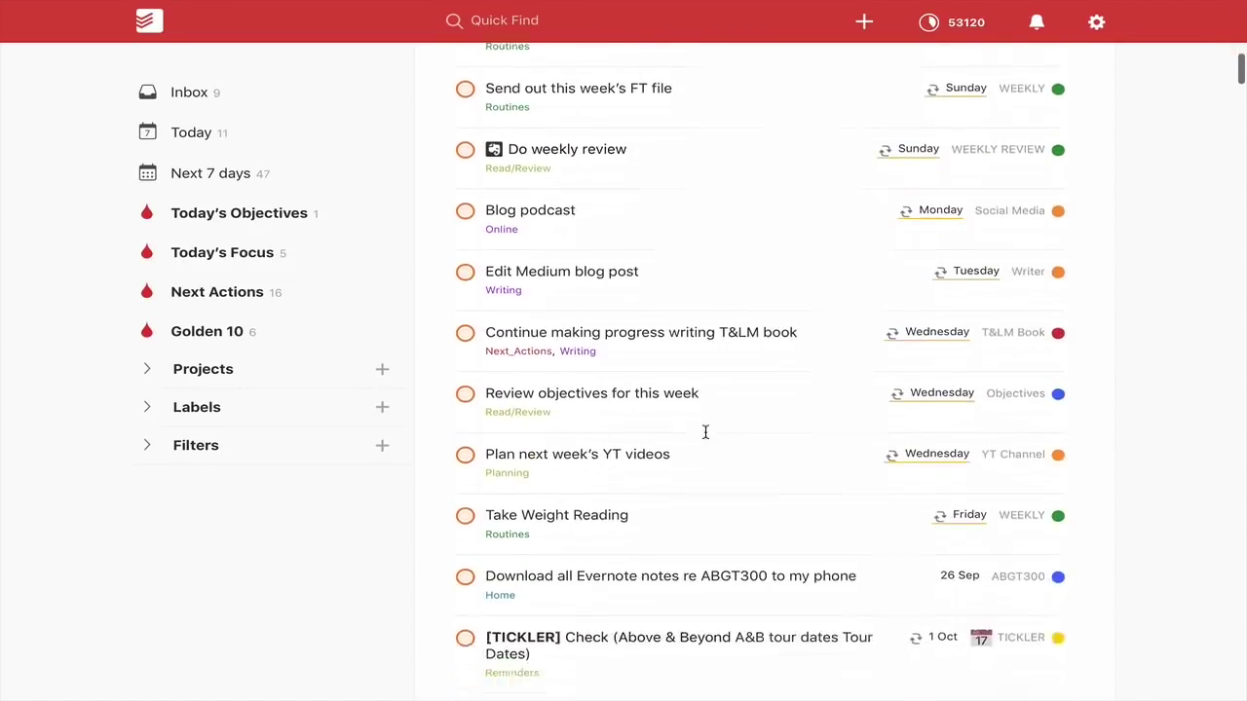
{"action": "scroll", "coordinate": [706, 432], "scroll_direction": "up", "scroll_amount": 15}
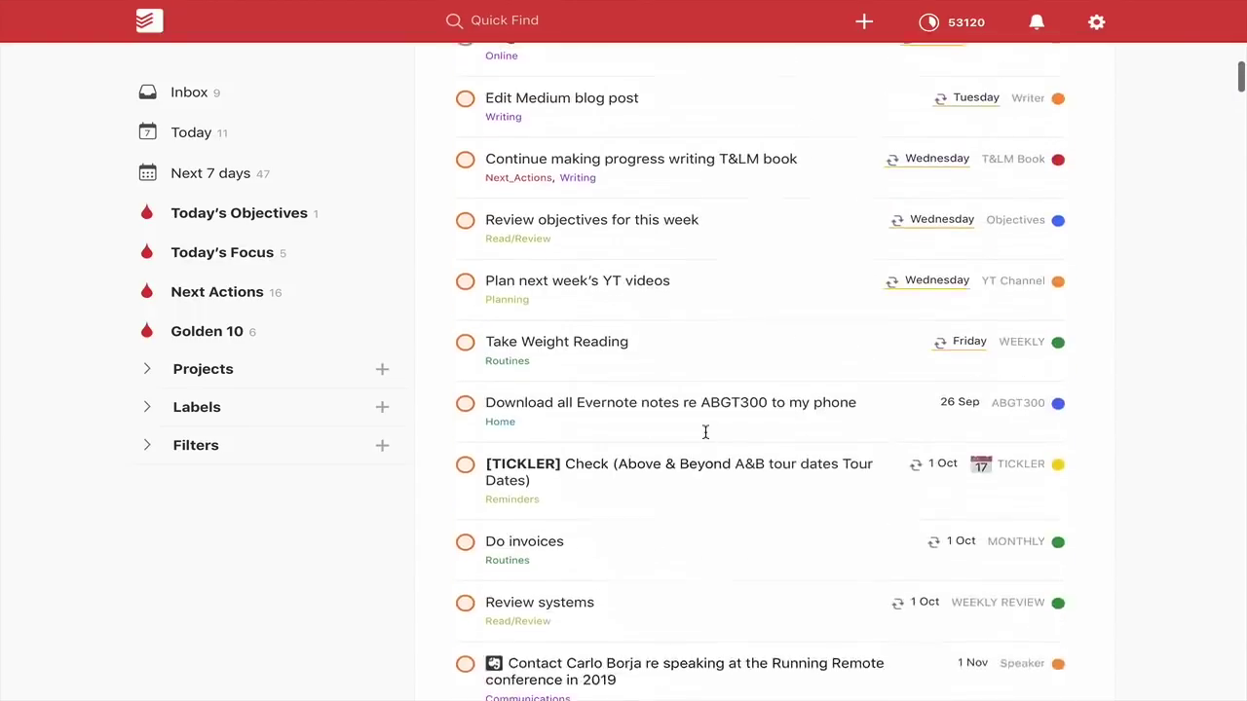
{"action": "scroll", "coordinate": [705, 431], "scroll_direction": "down", "scroll_amount": 4}
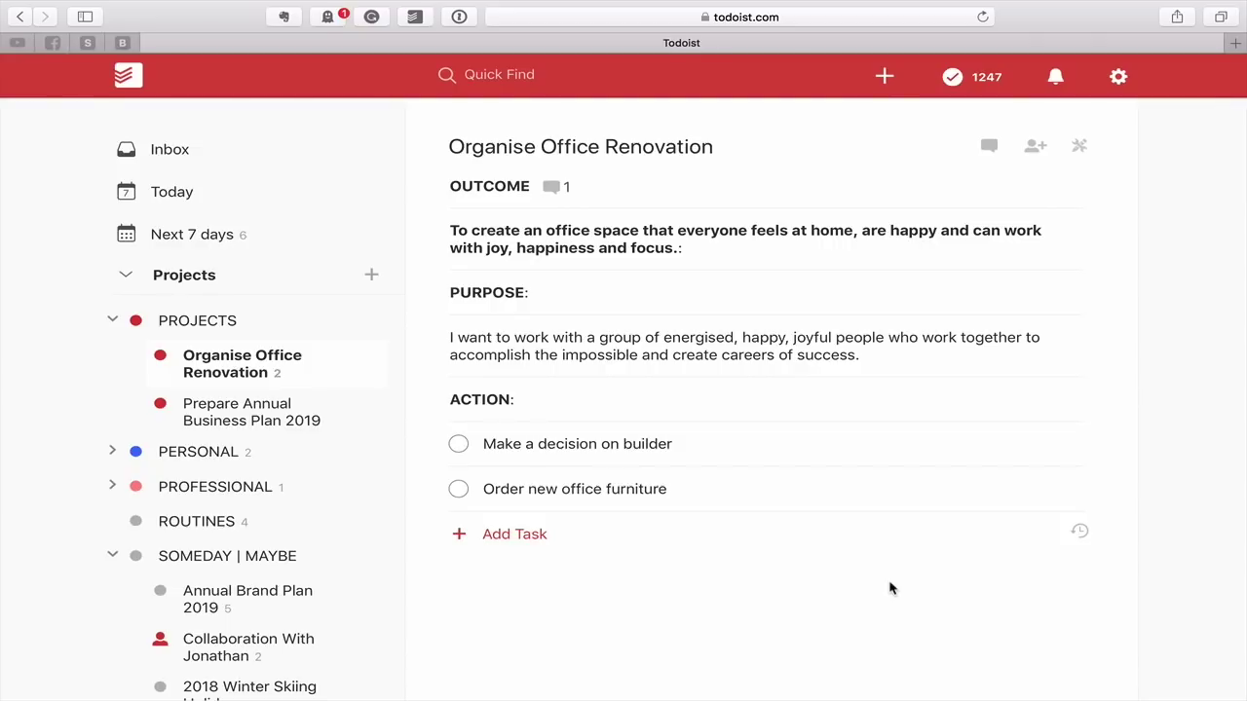
Add the Next_Actions label to the 'Make a decision on builder' task and save it
{"action": "left_click", "coordinate": [783, 446]}
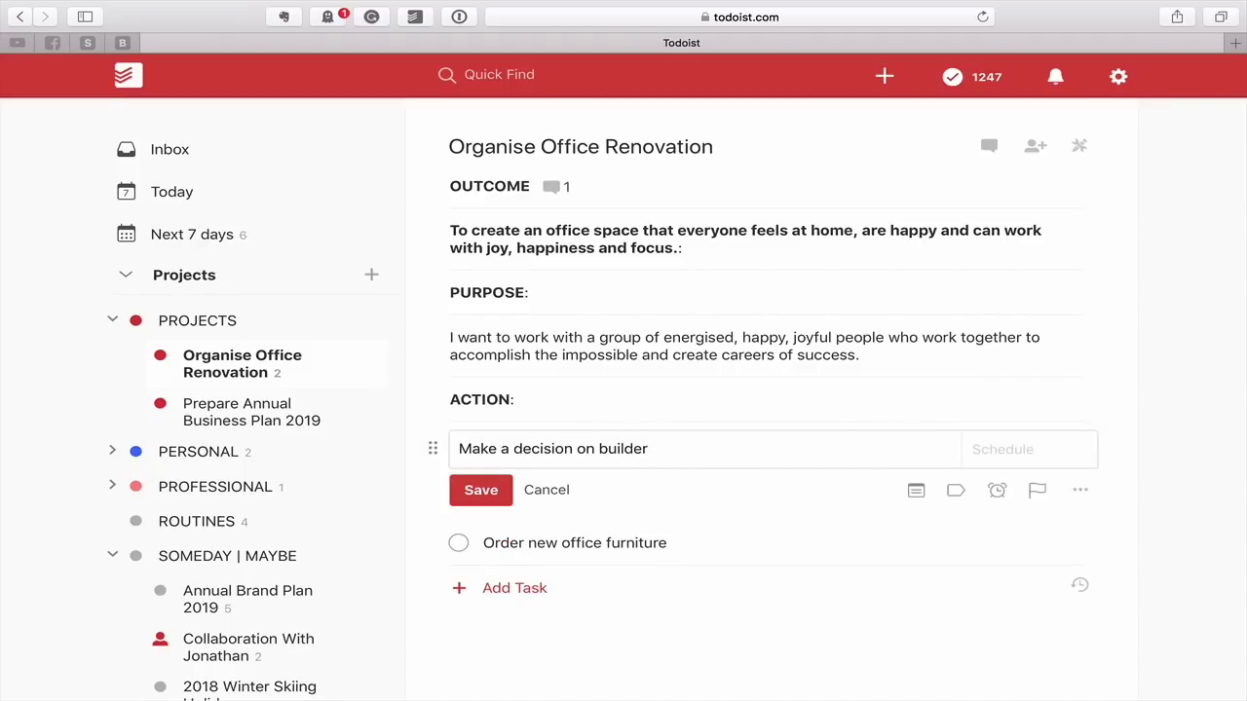
{"action": "type", "text": "@n"}
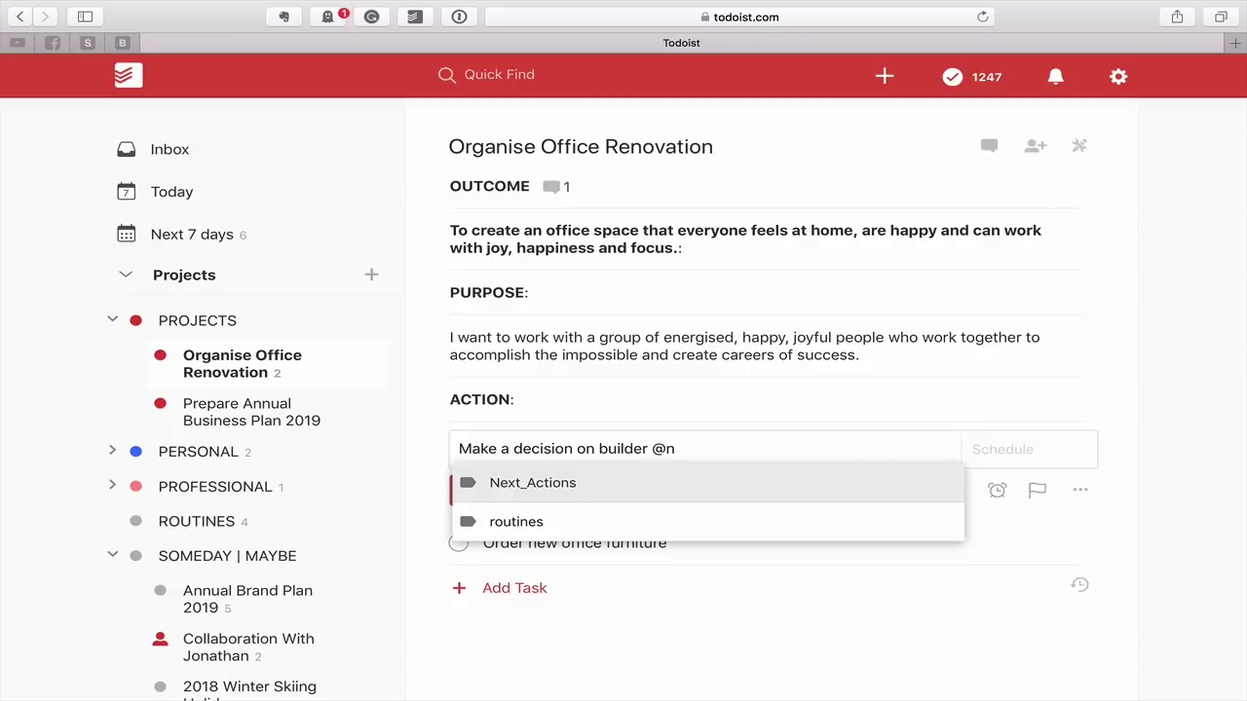
{"action": "key", "text": "Return"}
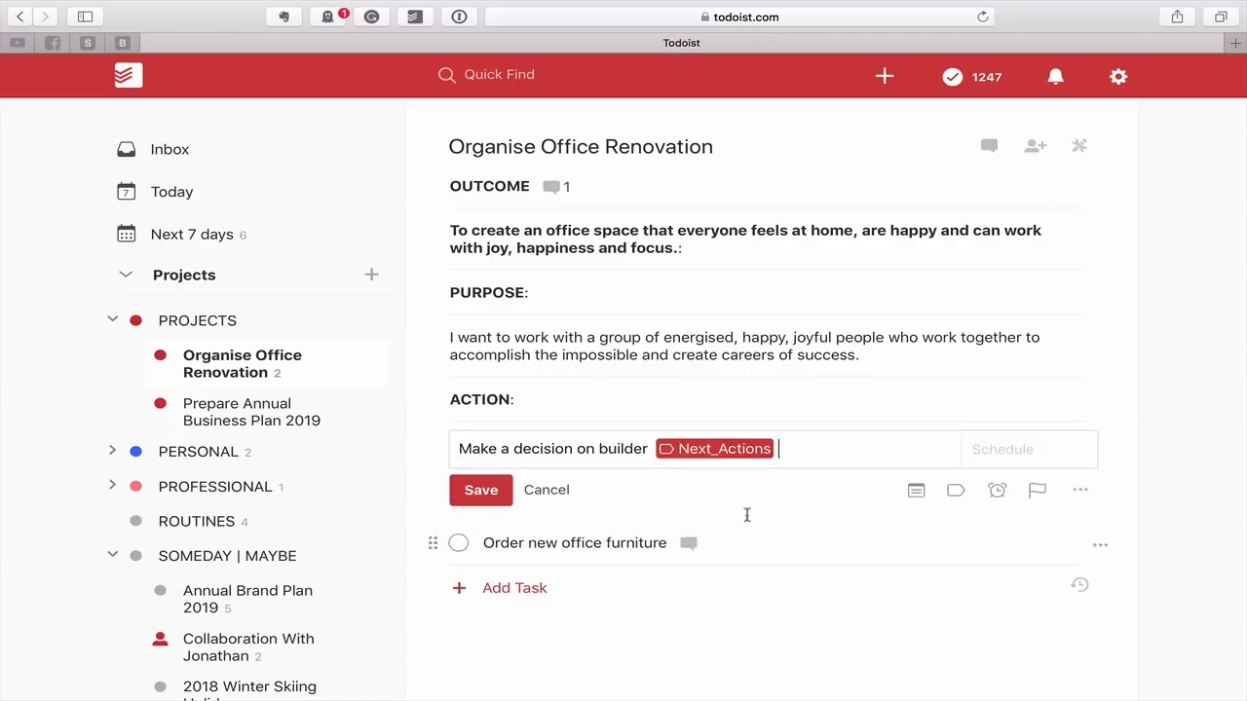
{"action": "left_click", "coordinate": [477, 490]}
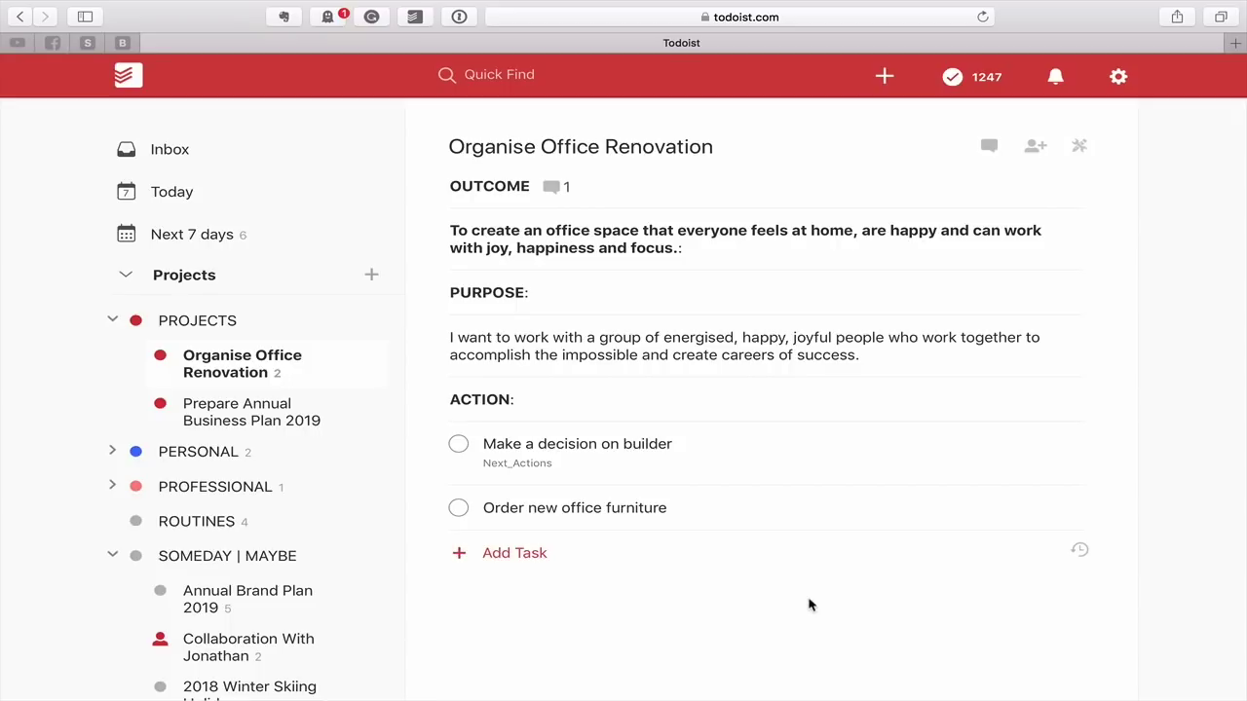
In Prepare Annual Business Plan 2019, add tasks 'Arrange meeting with team' and 'Do PowerPoint Presentation'
{"action": "left_click", "coordinate": [222, 432]}
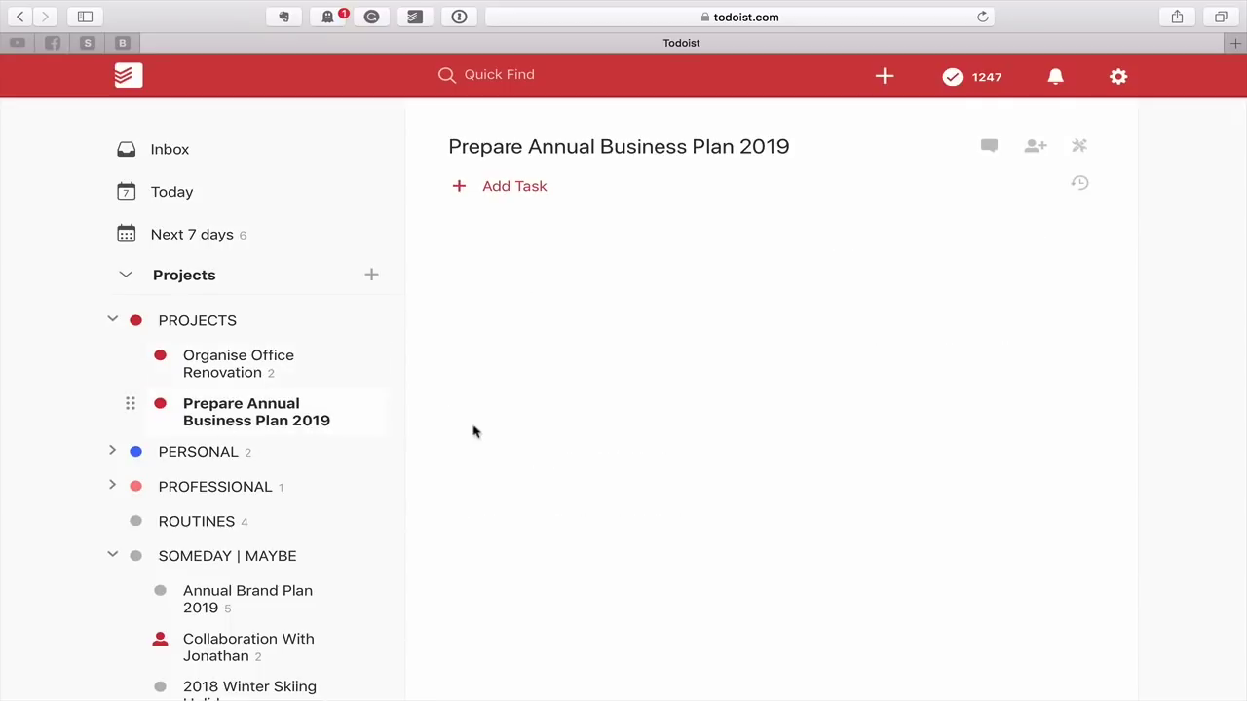
{"action": "left_click", "coordinate": [506, 190]}
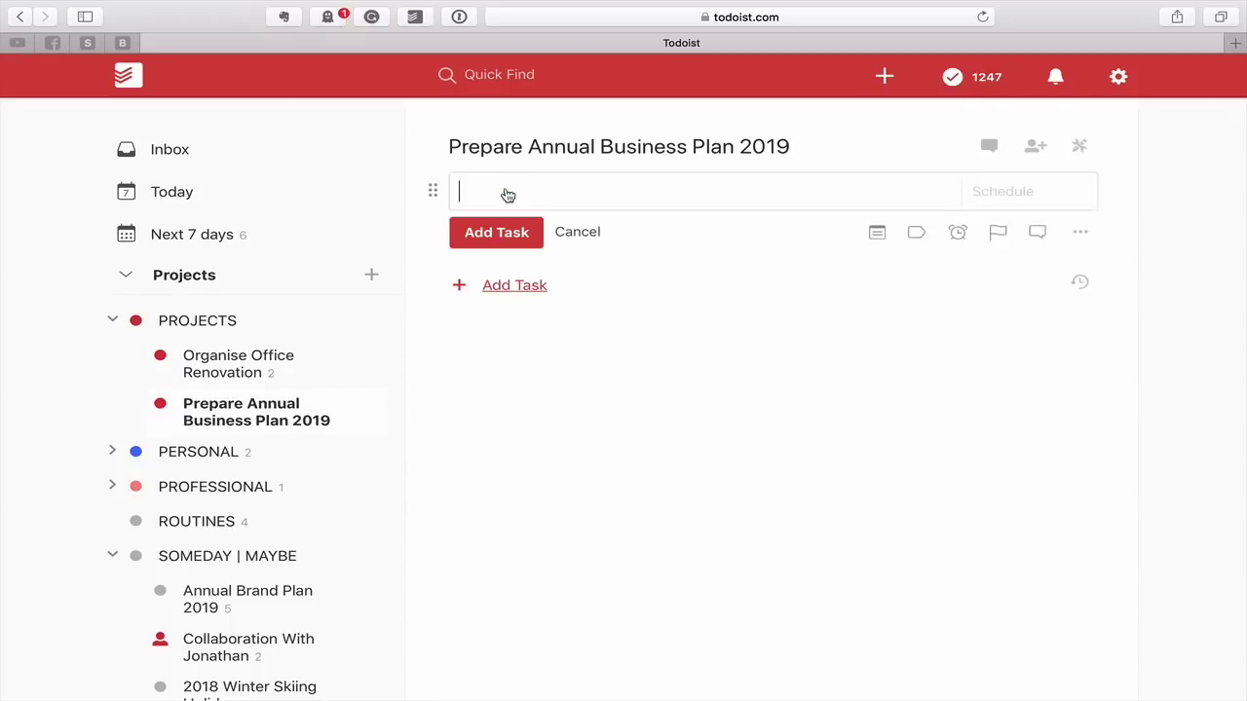
{"action": "type", "text": "Arrange meeting with team"}
{"action": "key", "text": "Return"}
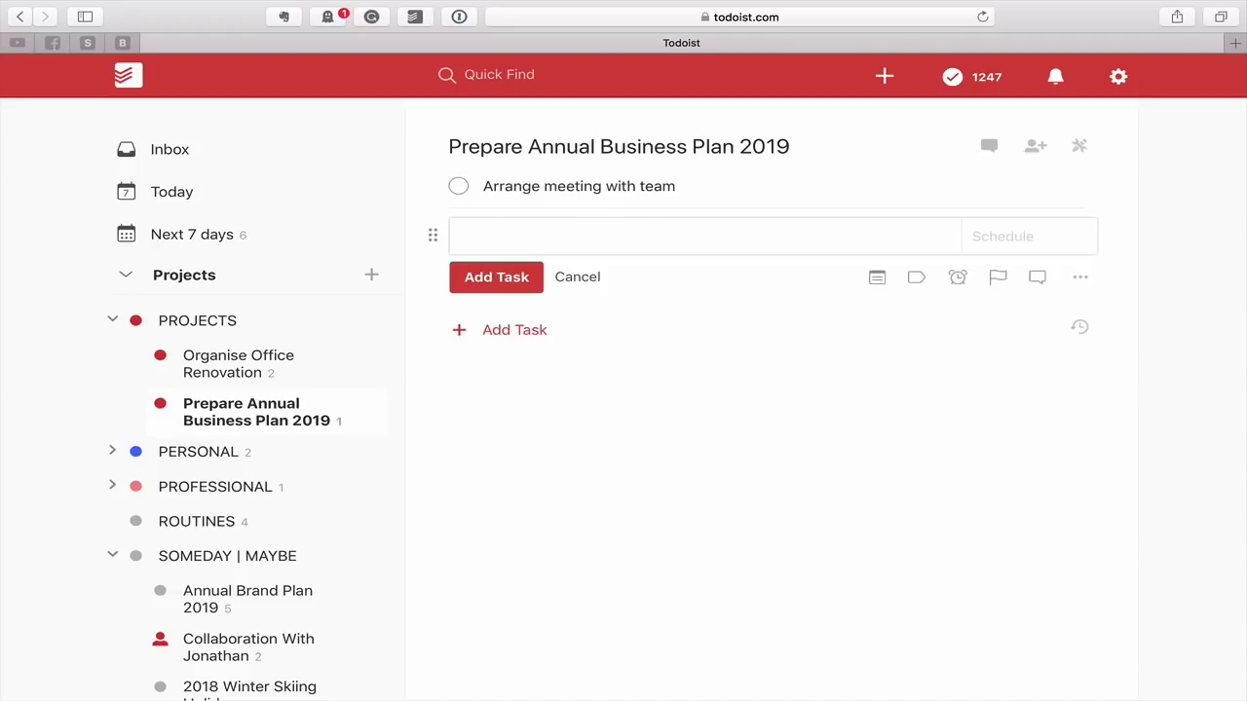
{"action": "type", "text": "Do PowerPoint Preset"}
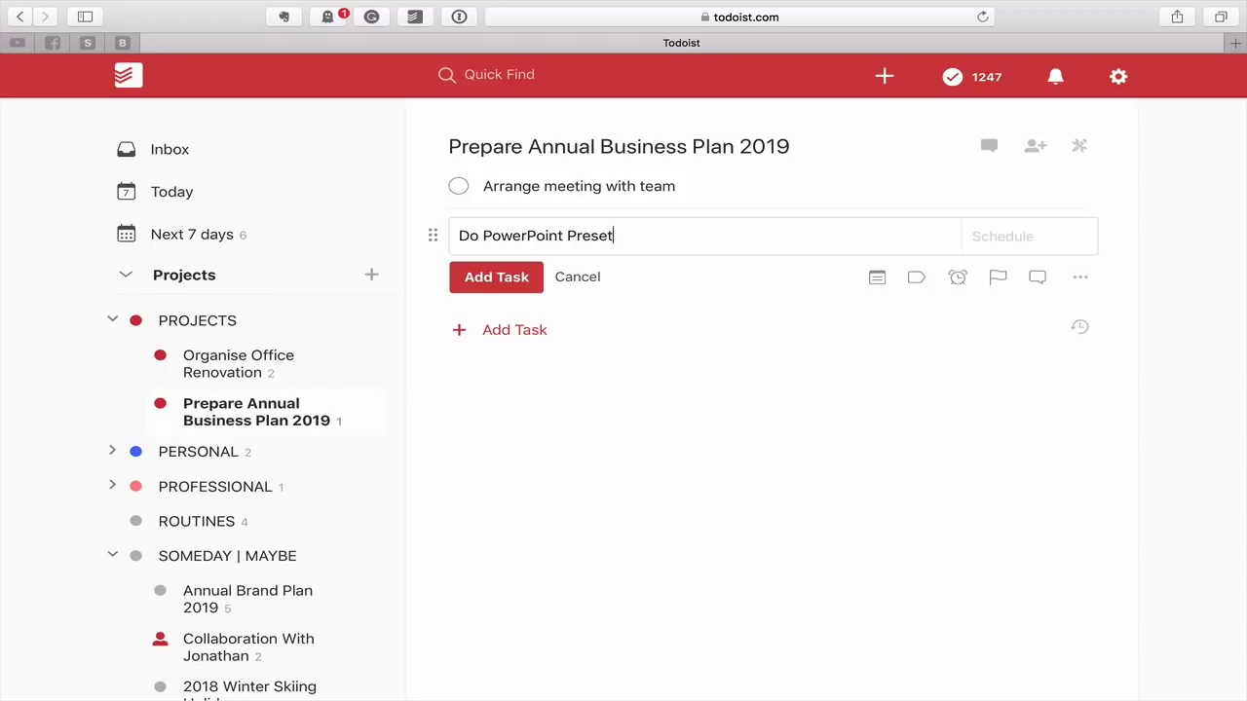
{"action": "key", "text": "BackSpace"}
{"action": "type", "text": "ntation"}
{"action": "key", "text": "Return"}
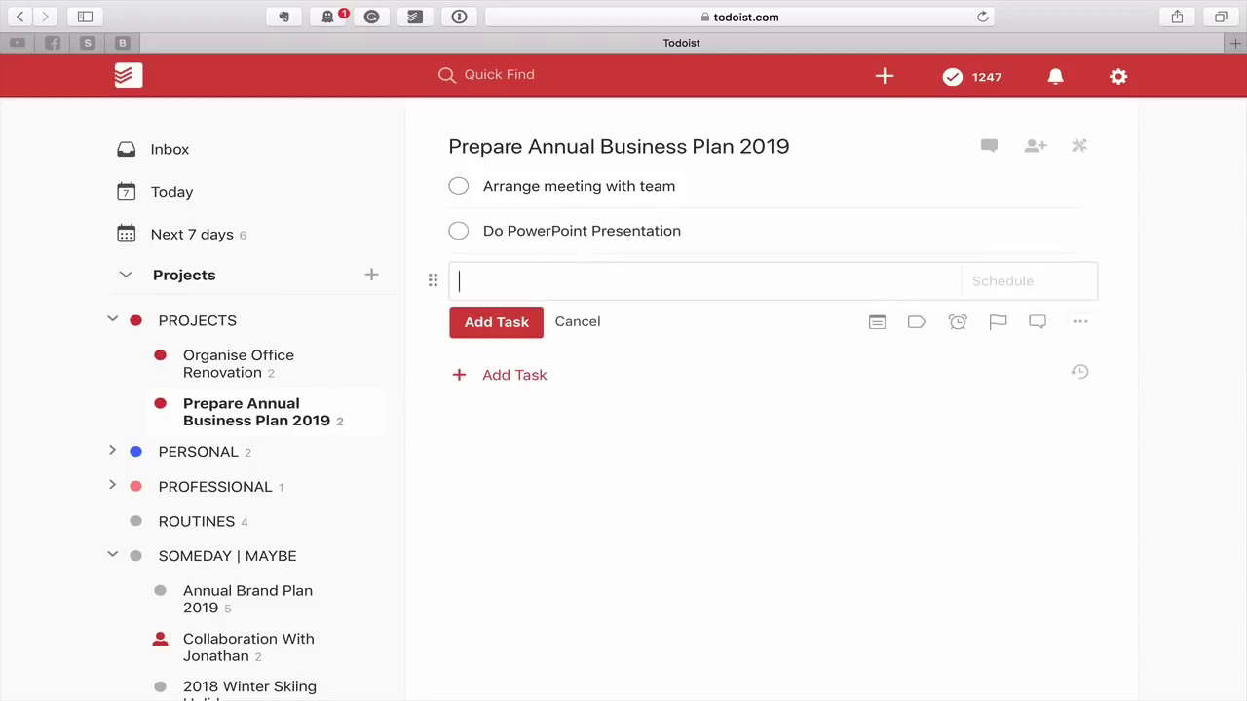
{"action": "left_click", "coordinate": [585, 327]}
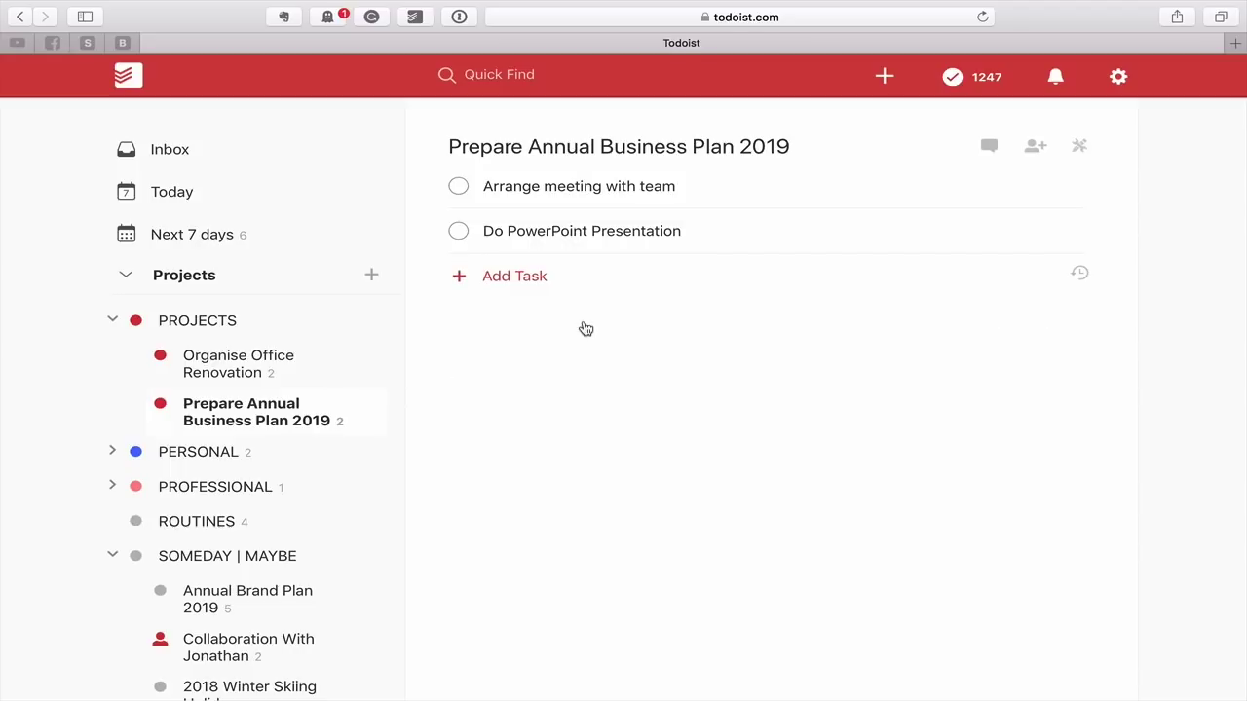
Schedule 'Arrange meeting with team' for September 10, then mark it complete
{"action": "left_click", "coordinate": [739, 185]}
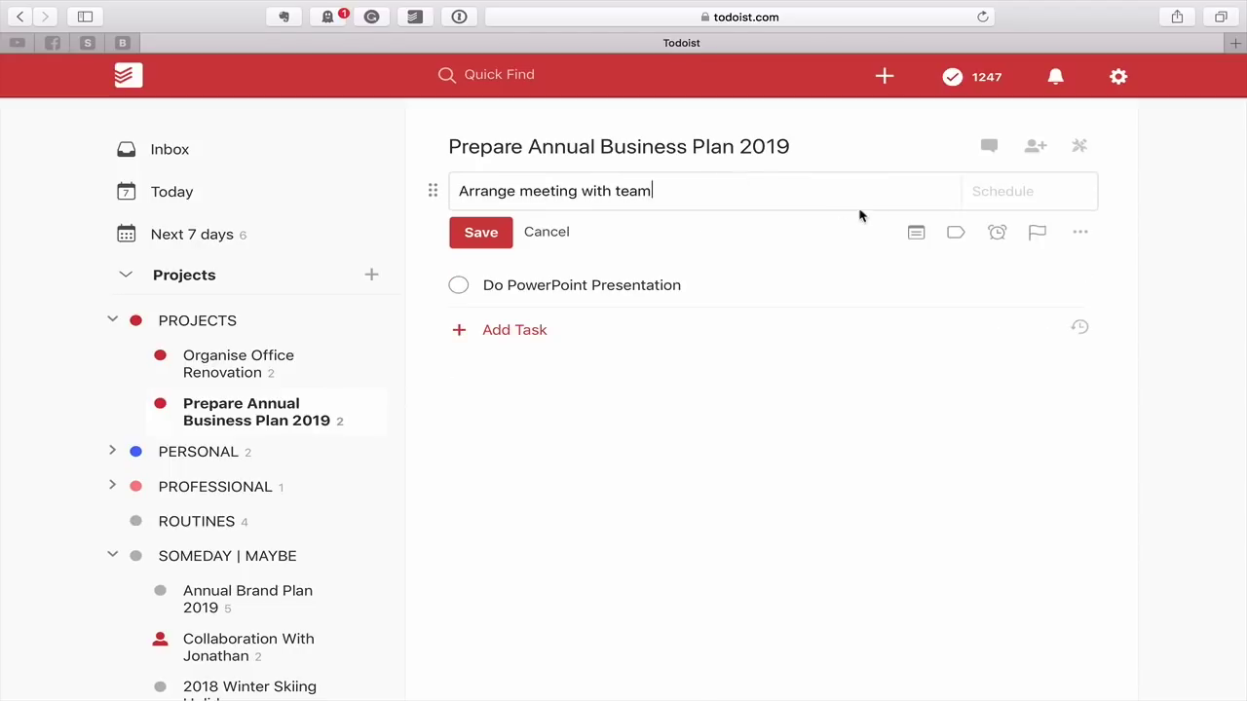
{"action": "left_click", "coordinate": [992, 199]}
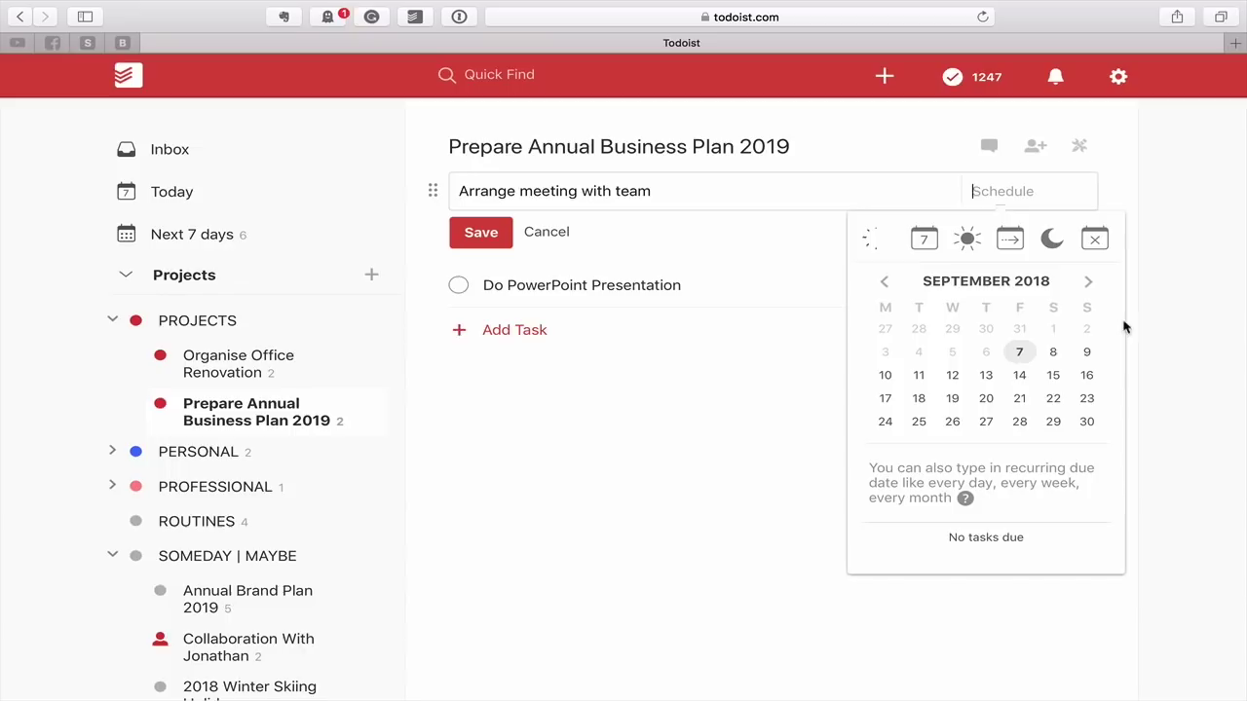
{"action": "left_click", "coordinate": [889, 378]}
{"action": "left_click", "coordinate": [508, 240]}
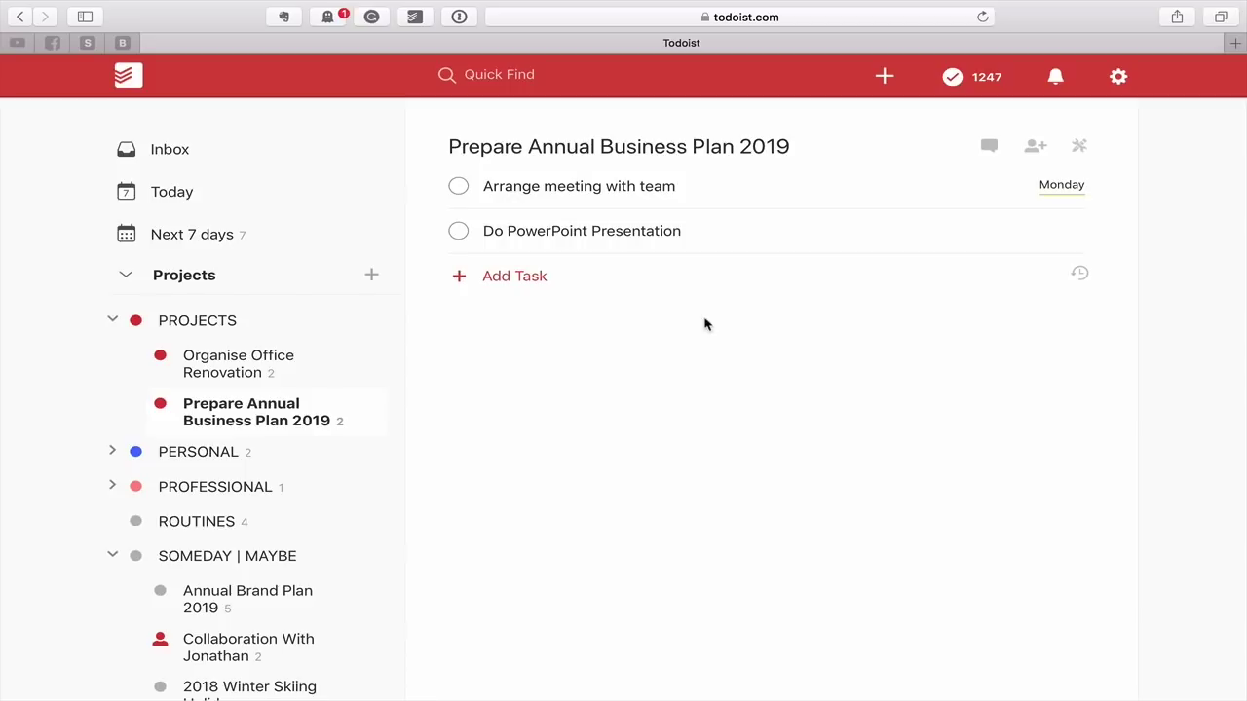
{"action": "left_click", "coordinate": [458, 186]}
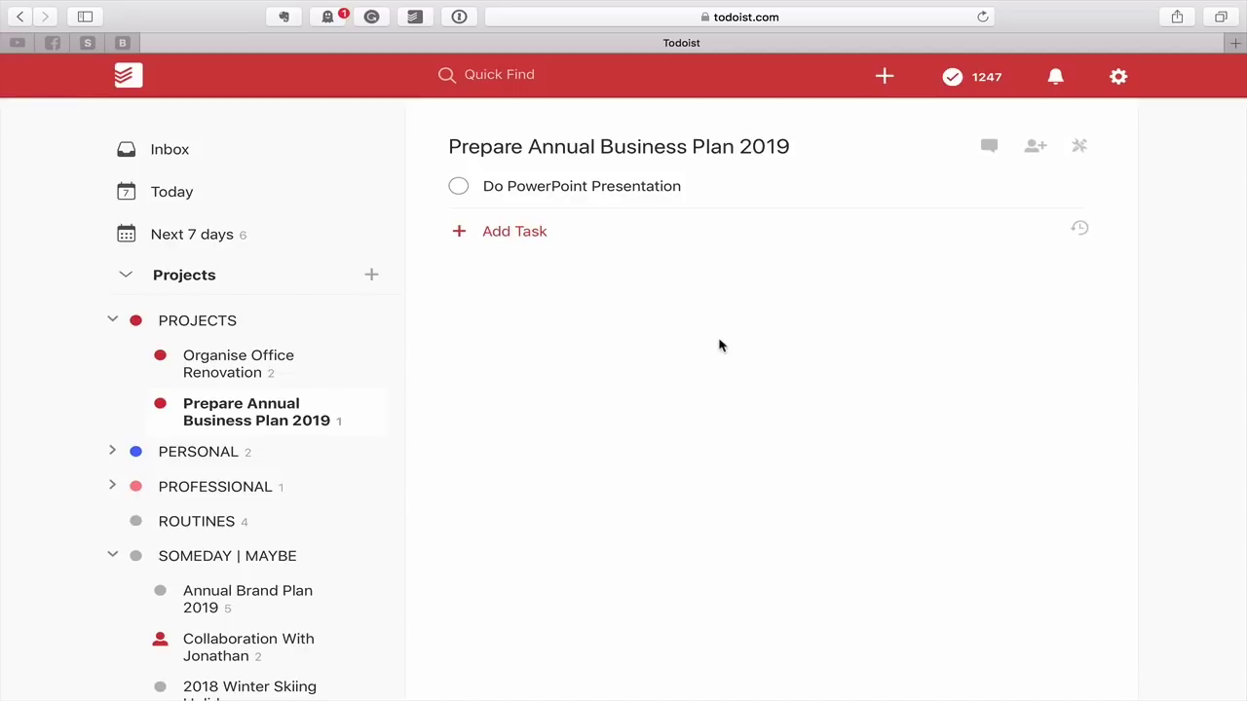
Label the PERSONAL task 'Get out in the countryside and run 10km' with Next_Actions
{"action": "left_click", "coordinate": [234, 363]}
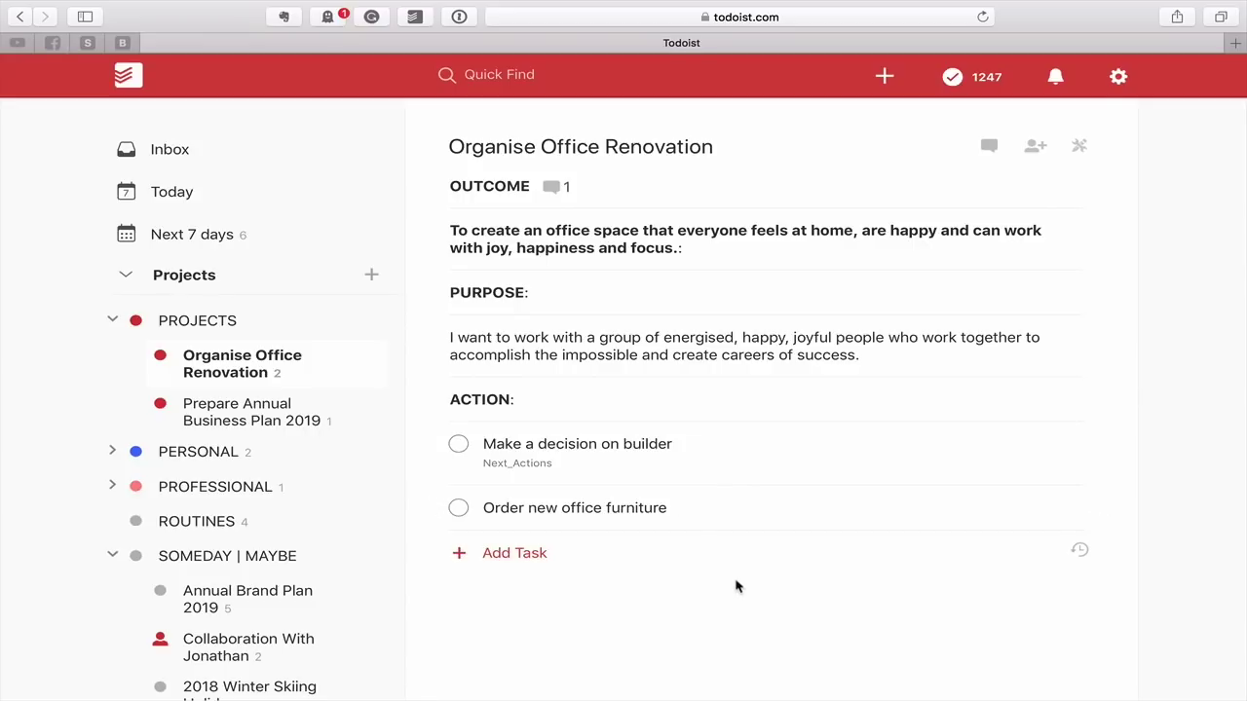
{"action": "left_click", "coordinate": [213, 456]}
{"action": "scroll", "coordinate": [654, 520], "scroll_direction": "down", "scroll_amount": 10}
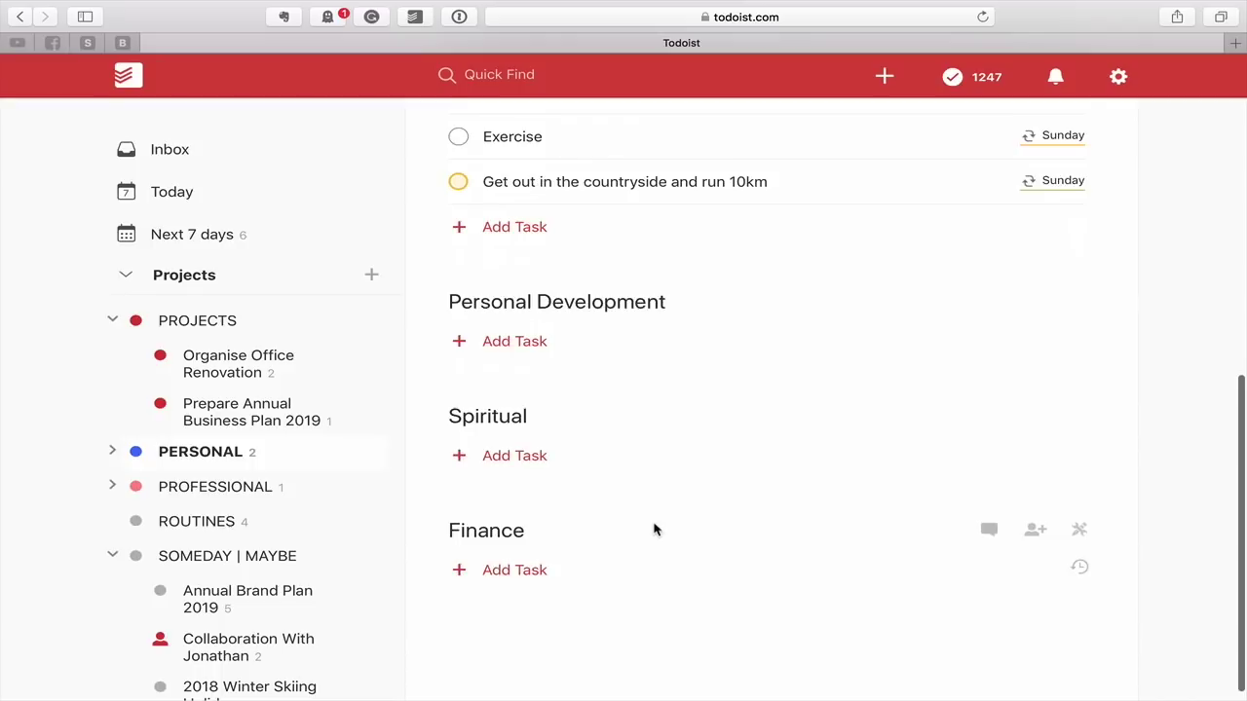
{"action": "scroll", "coordinate": [657, 529], "scroll_direction": "up", "scroll_amount": 2}
{"action": "left_click", "coordinate": [838, 273]}
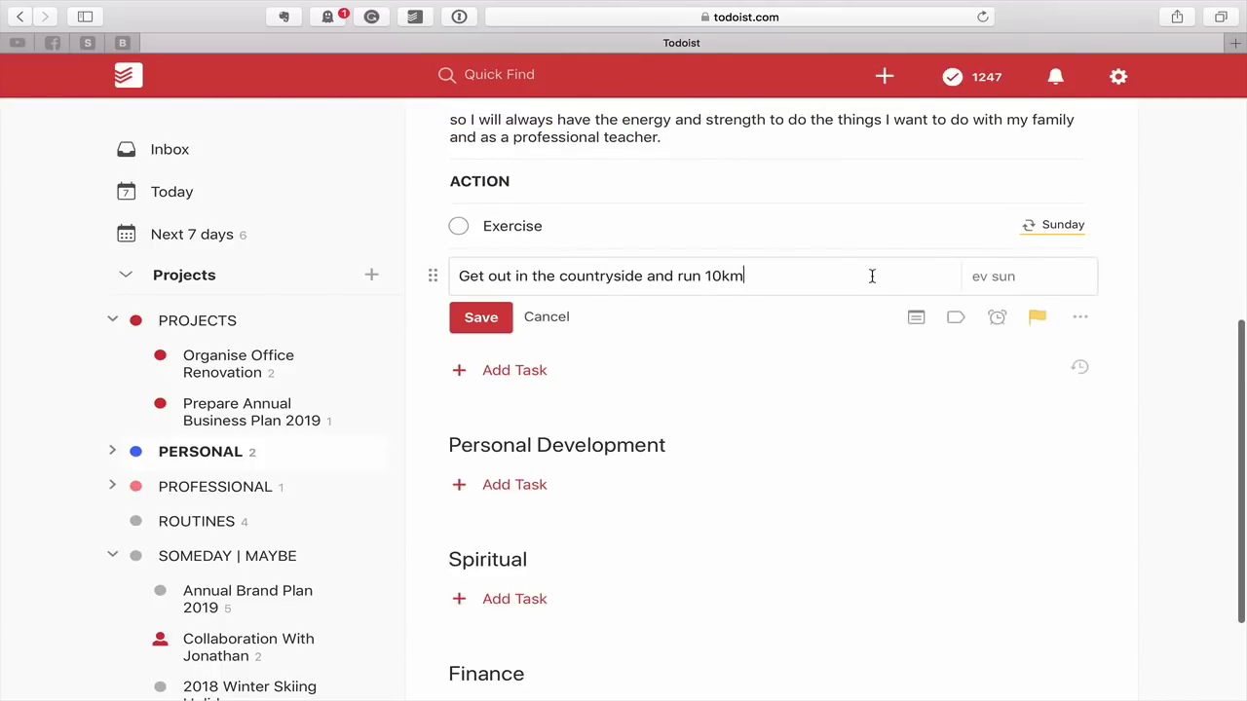
{"action": "type", "text": "@ne"}
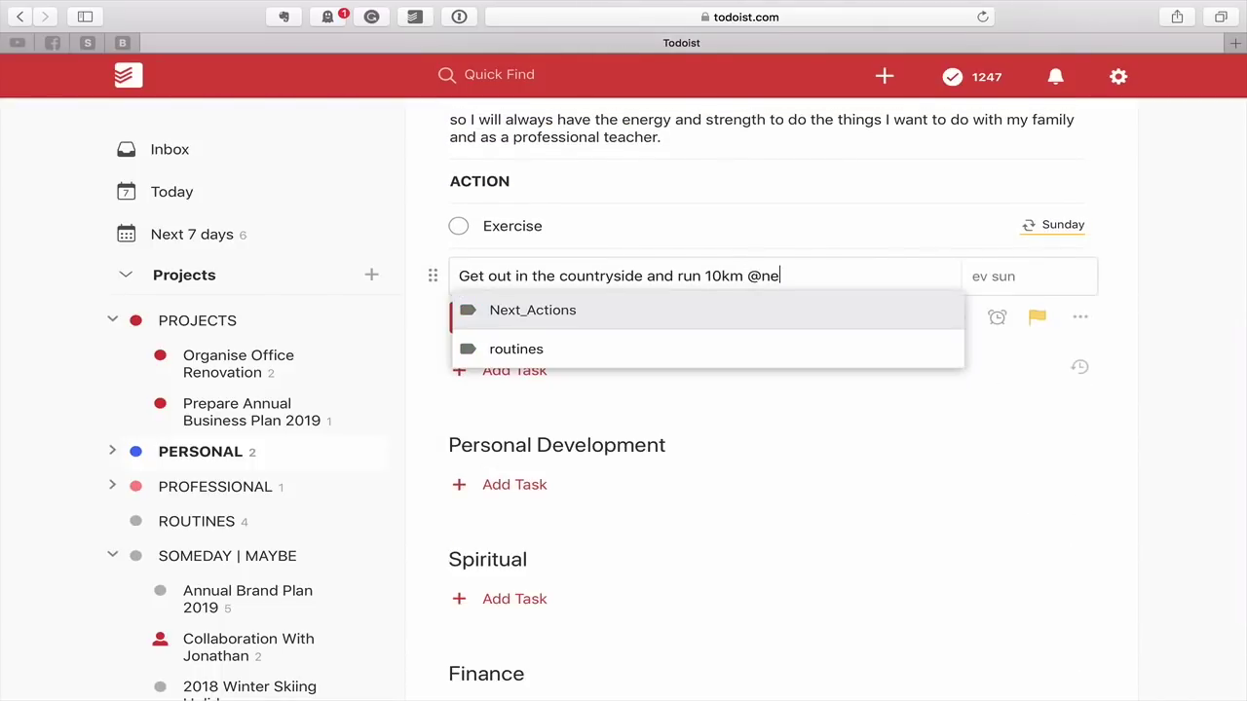
{"action": "key", "text": "Return"}
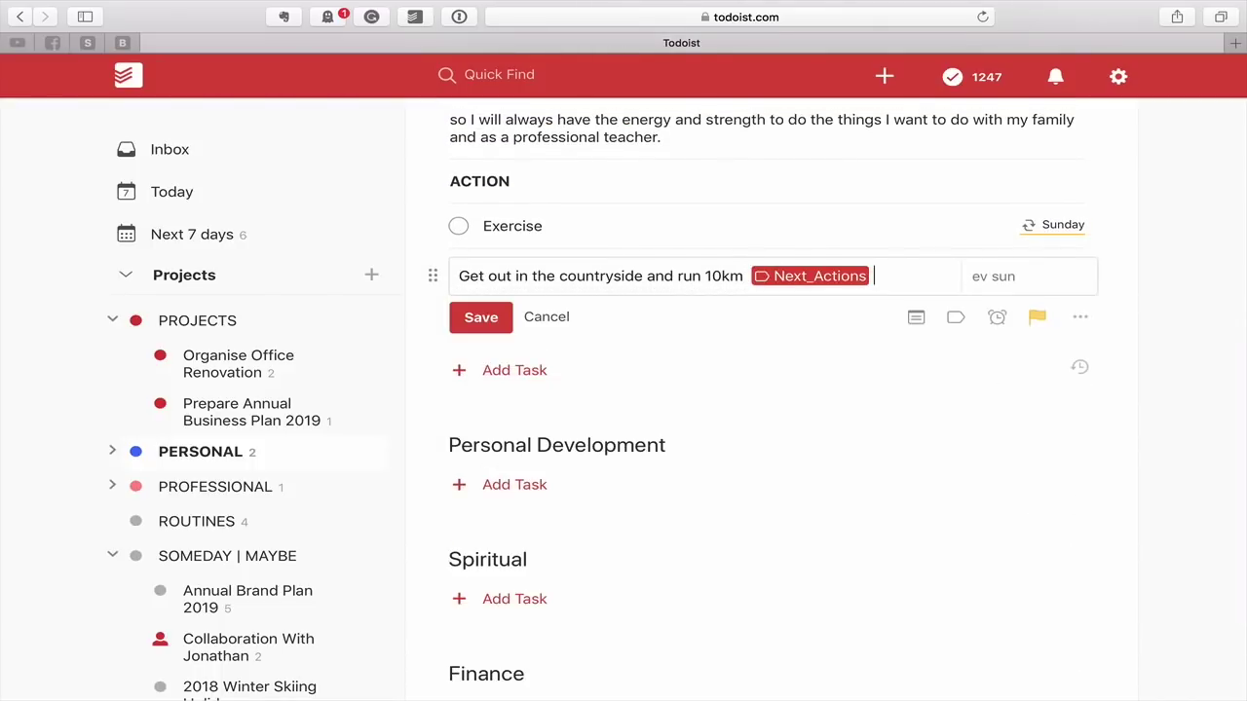
{"action": "left_click", "coordinate": [471, 319]}
Label 'Do PowerPoint Presentation' in Prepare Annual Business Plan 2019 with Next_Actions
{"action": "left_click", "coordinate": [310, 421]}
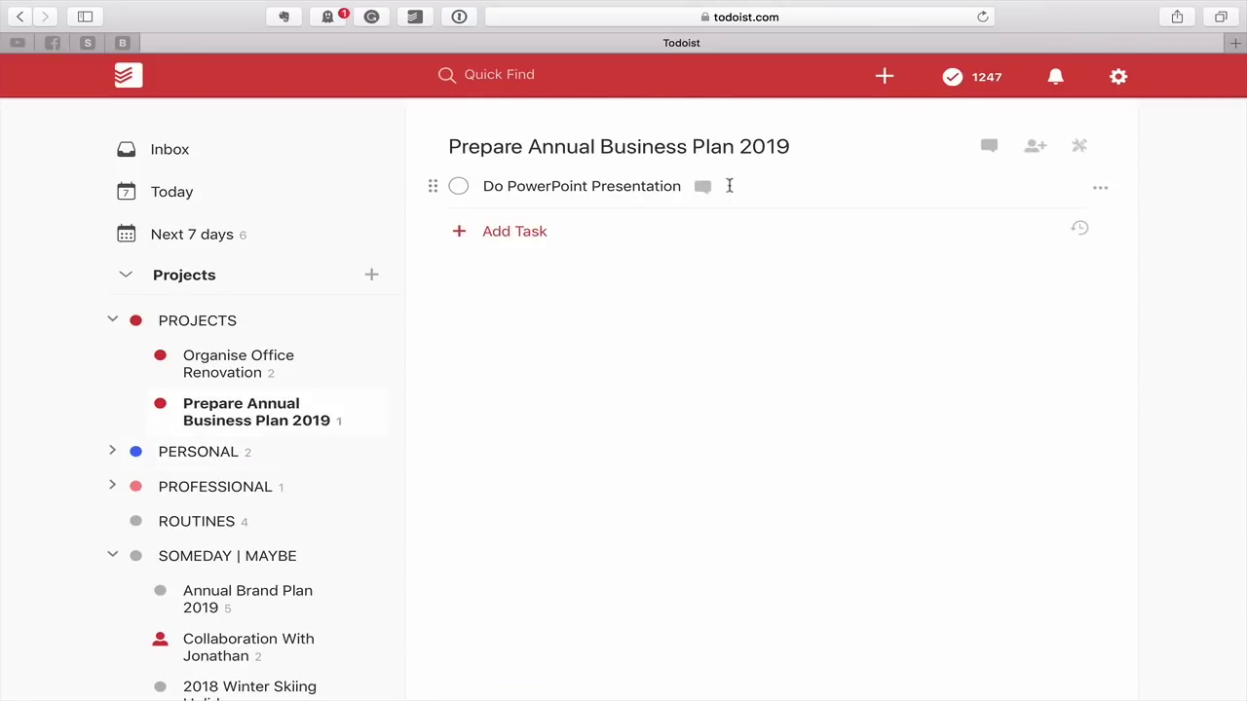
{"action": "left_click", "coordinate": [732, 192]}
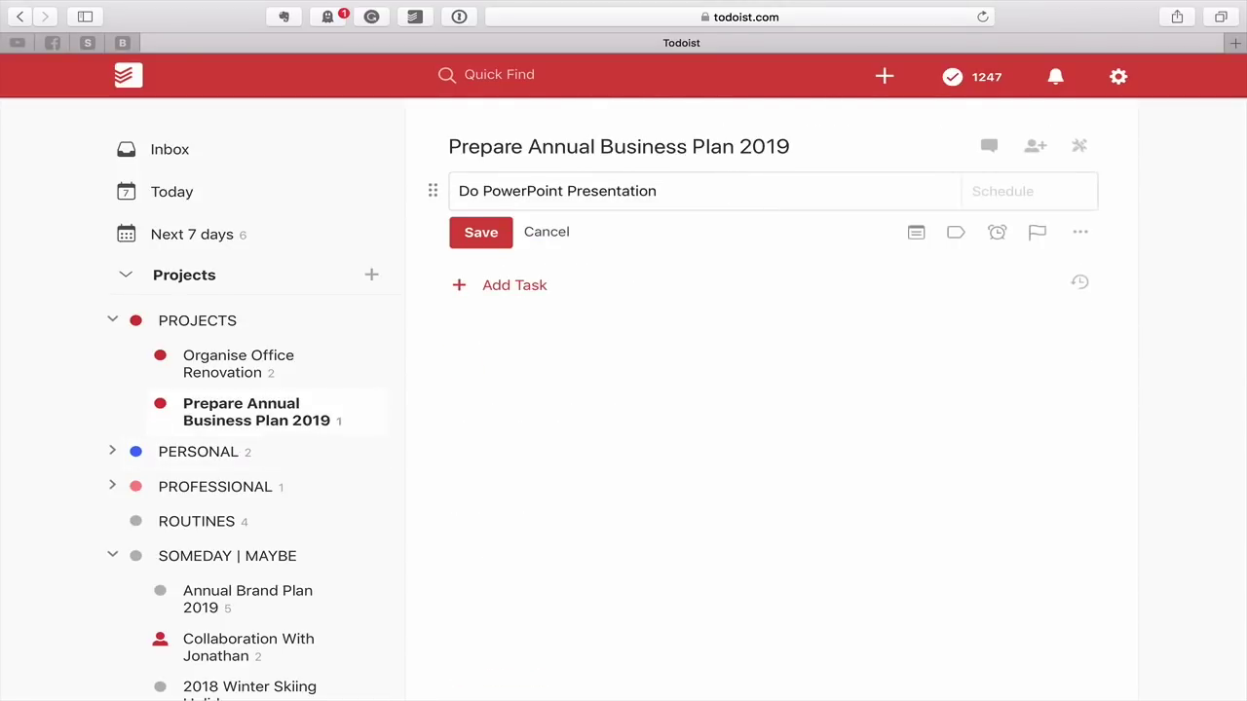
{"action": "type", "text": "@nex"}
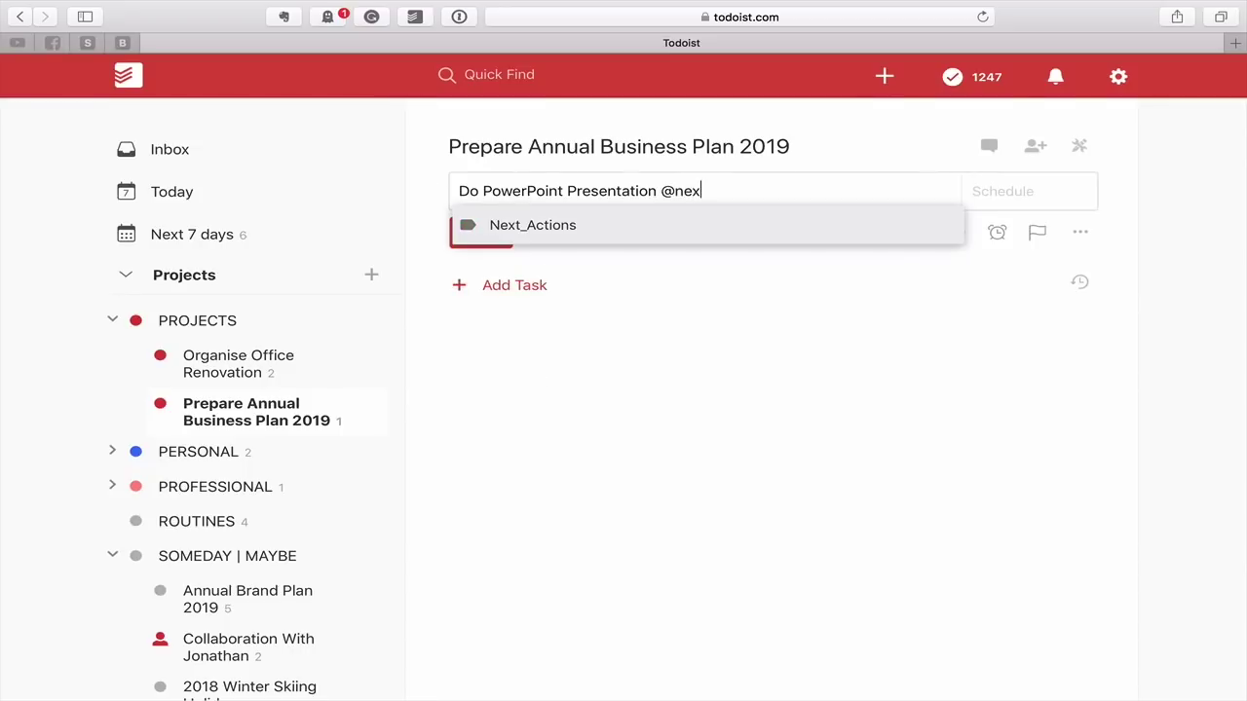
{"action": "key", "text": "Return"}
{"action": "left_click", "coordinate": [471, 235]}
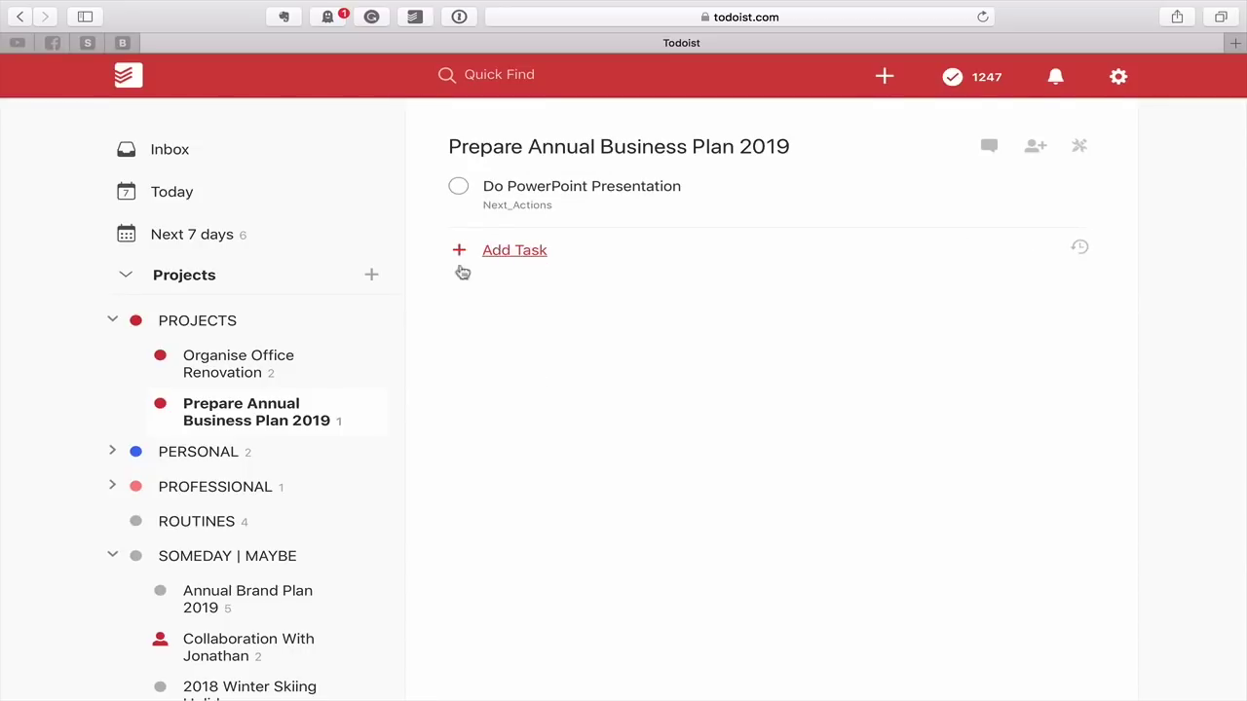
{"action": "scroll", "coordinate": [385, 360], "scroll_direction": "down", "scroll_amount": 2}
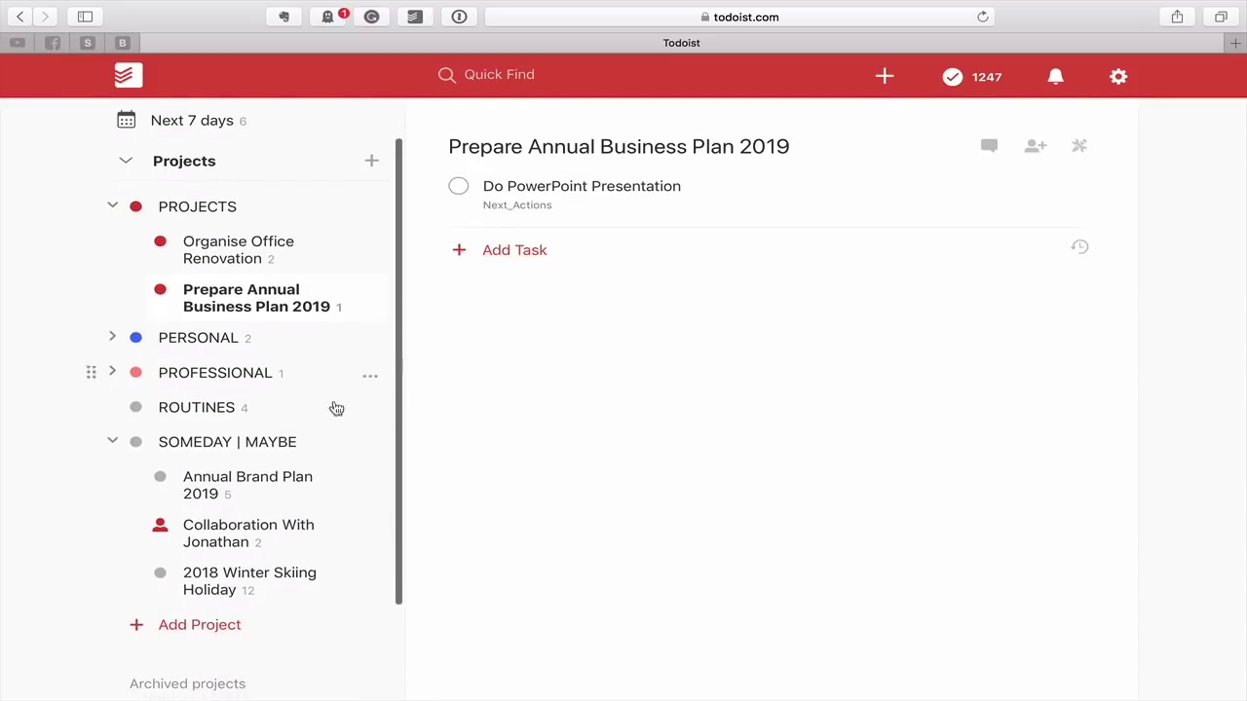
Tag 'Research resorts in Northern Japan' in 2018 Winter Skiing Holiday with Next_Actions and save
{"action": "left_click", "coordinate": [261, 592]}
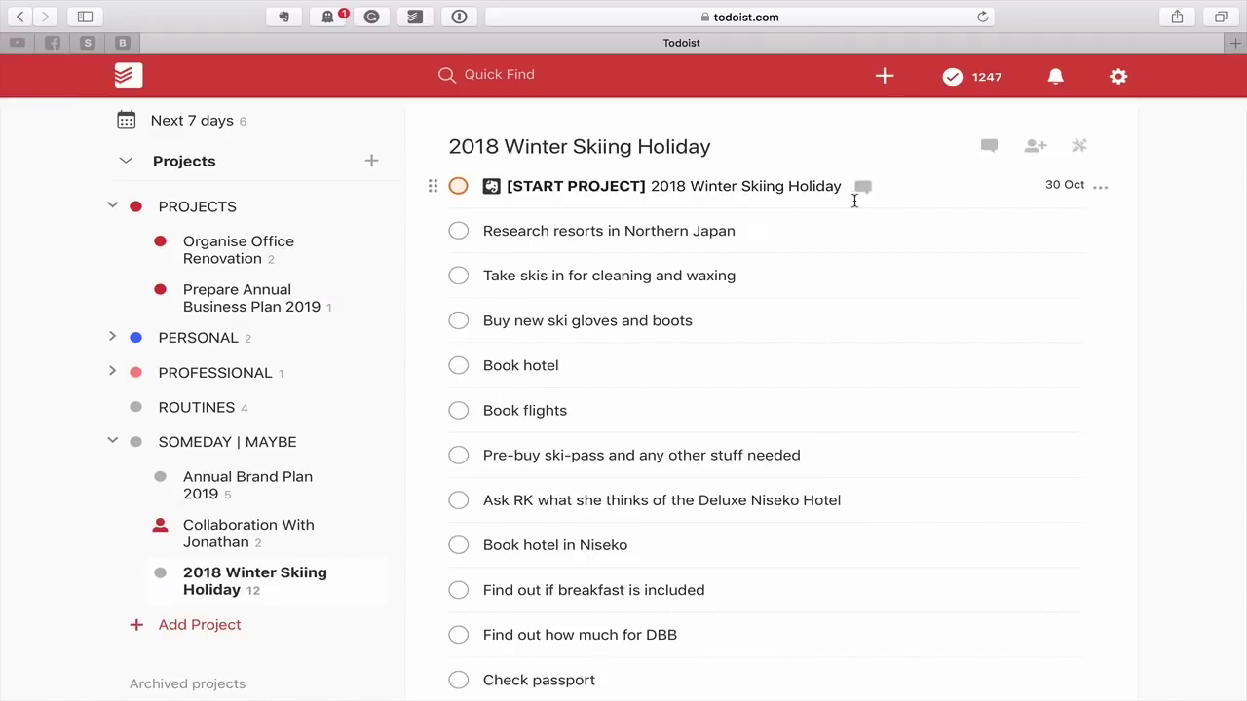
{"action": "left_click", "coordinate": [813, 224]}
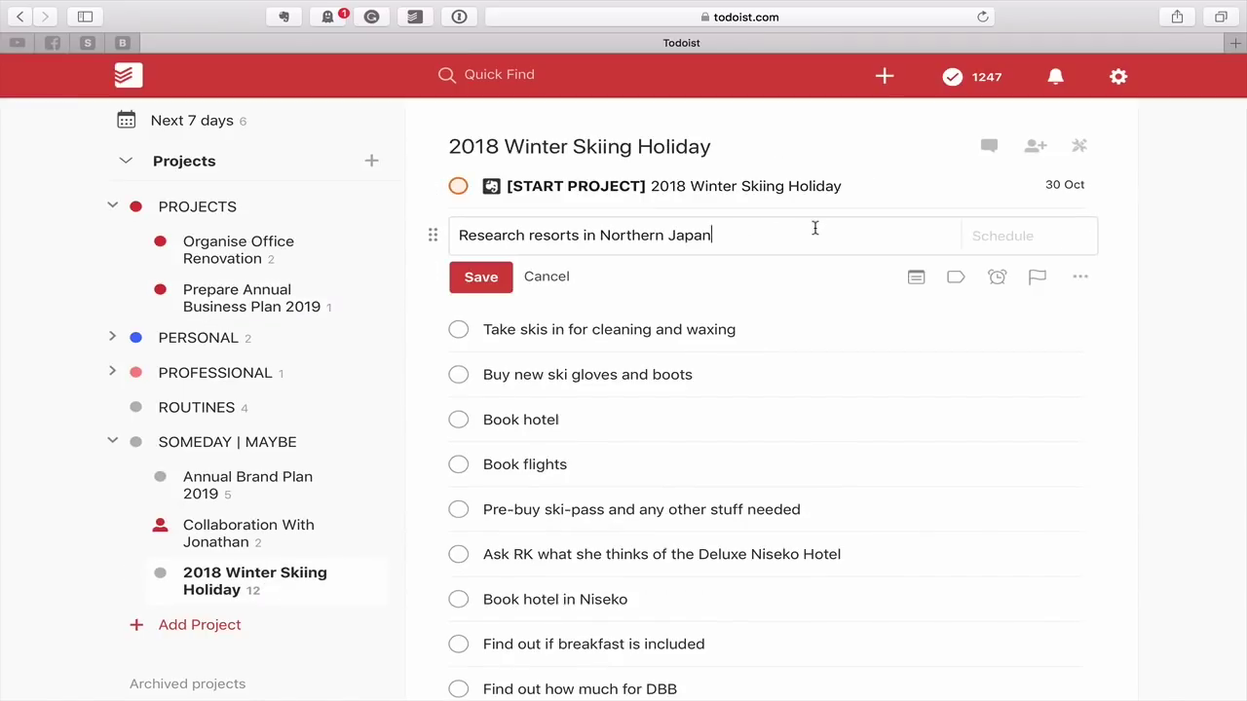
{"action": "type", "text": "@nex"}
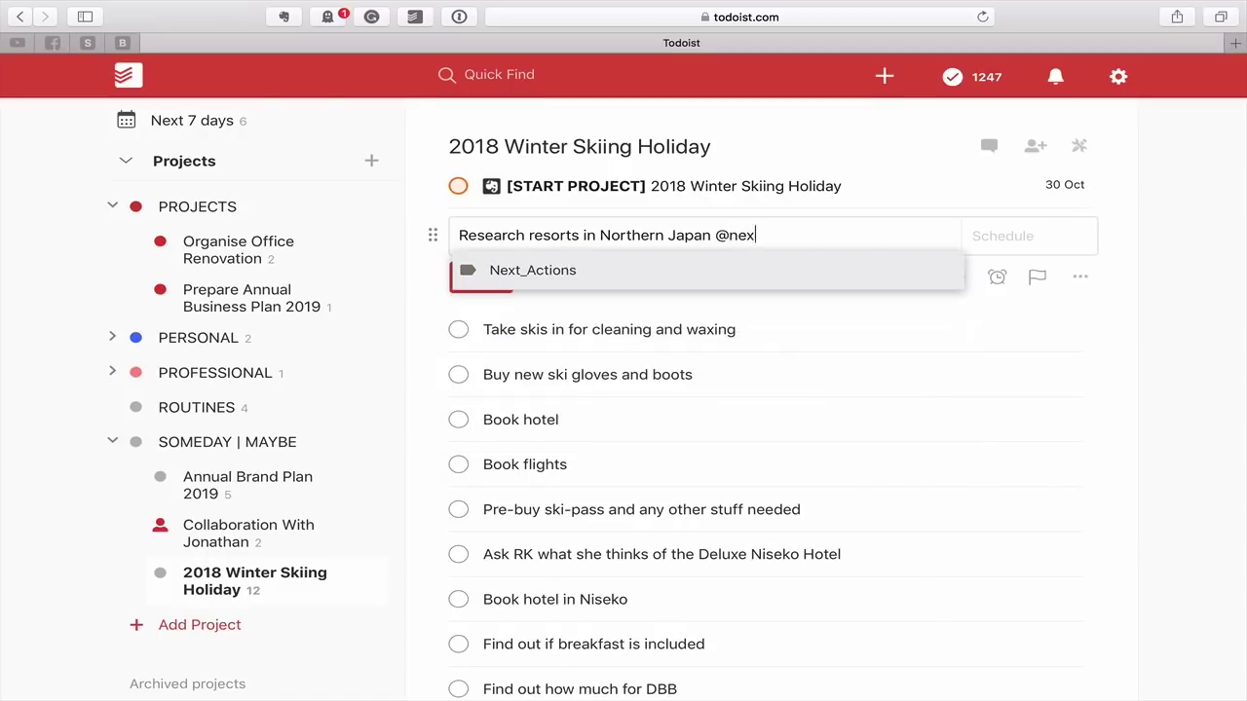
{"action": "type", "text": "t"}
{"action": "key", "text": "Return"}
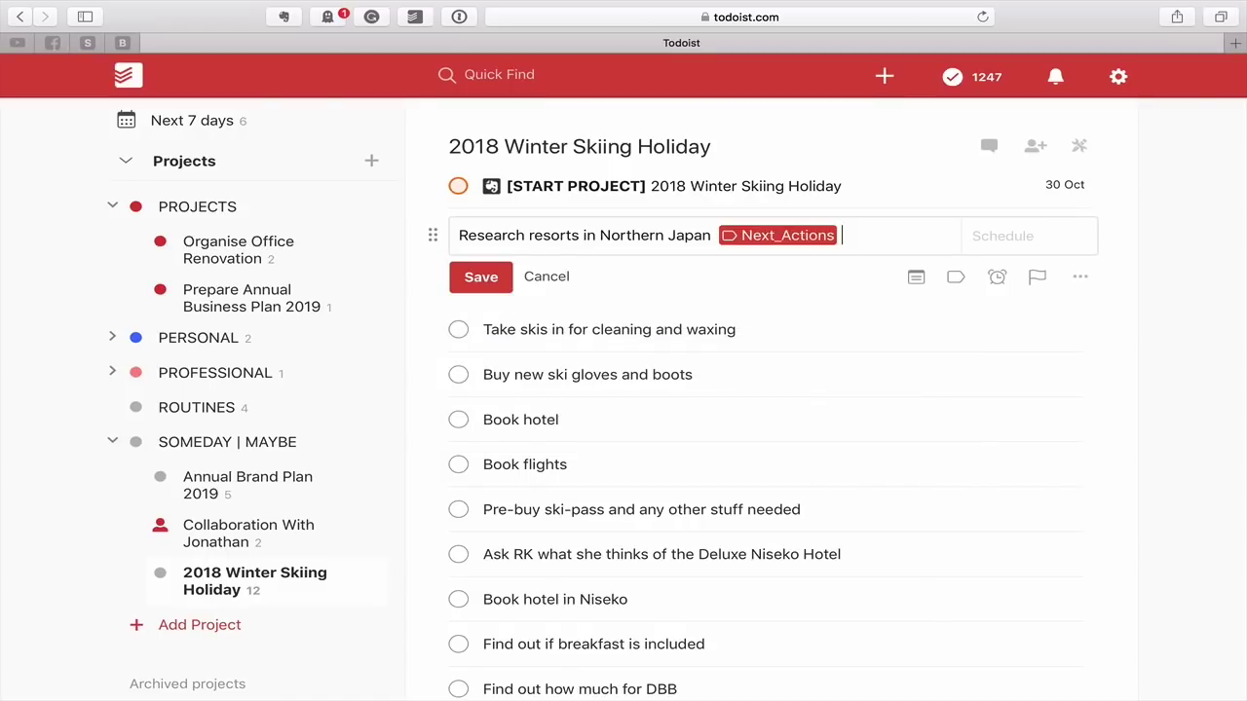
{"action": "left_click", "coordinate": [477, 281]}
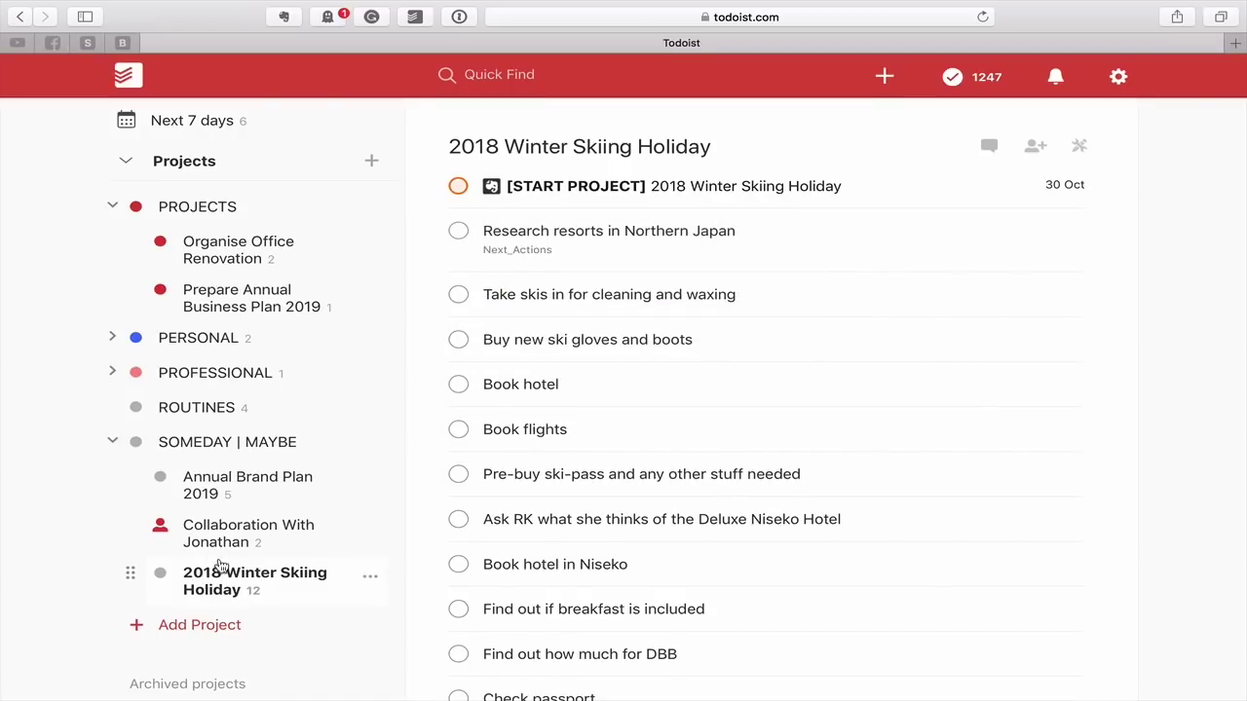
Collapse Projects and open the Next_Actions label view from the Labels section
{"action": "scroll", "coordinate": [222, 565], "scroll_direction": "up", "scroll_amount": 1}
{"action": "scroll", "coordinate": [222, 565], "scroll_direction": "up", "scroll_amount": 1}
{"action": "left_click", "coordinate": [125, 276]}
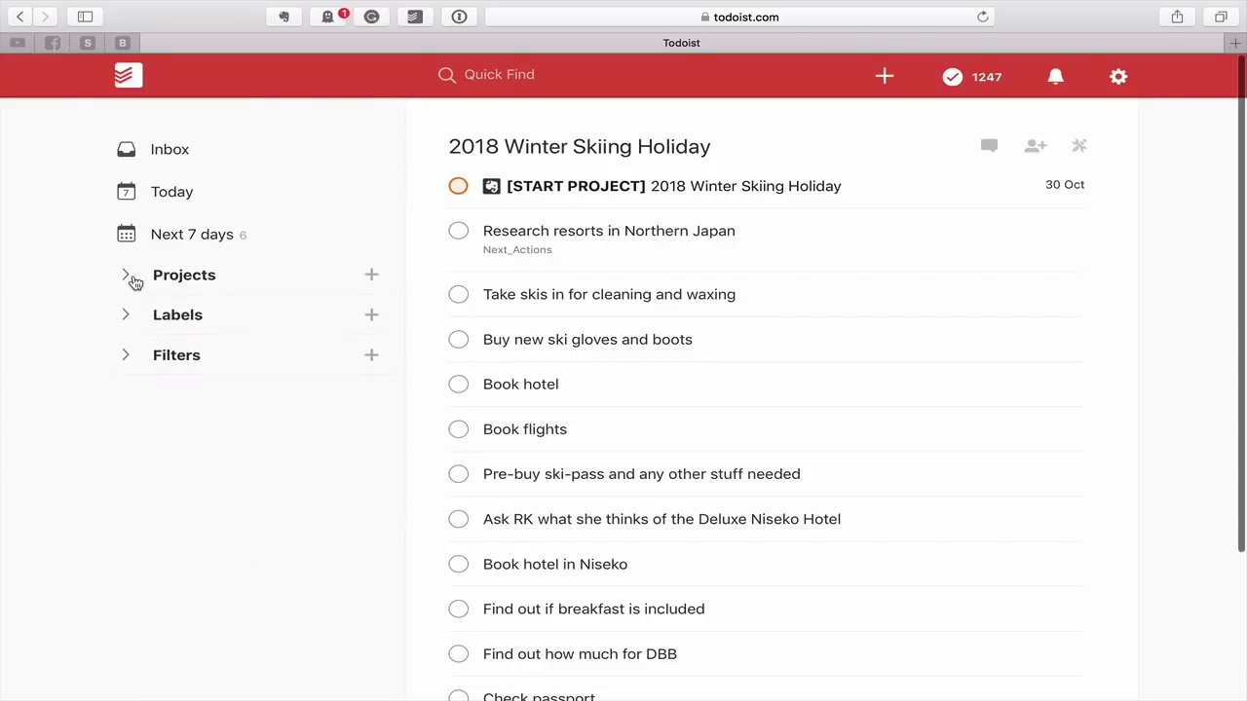
{"action": "left_click", "coordinate": [120, 316]}
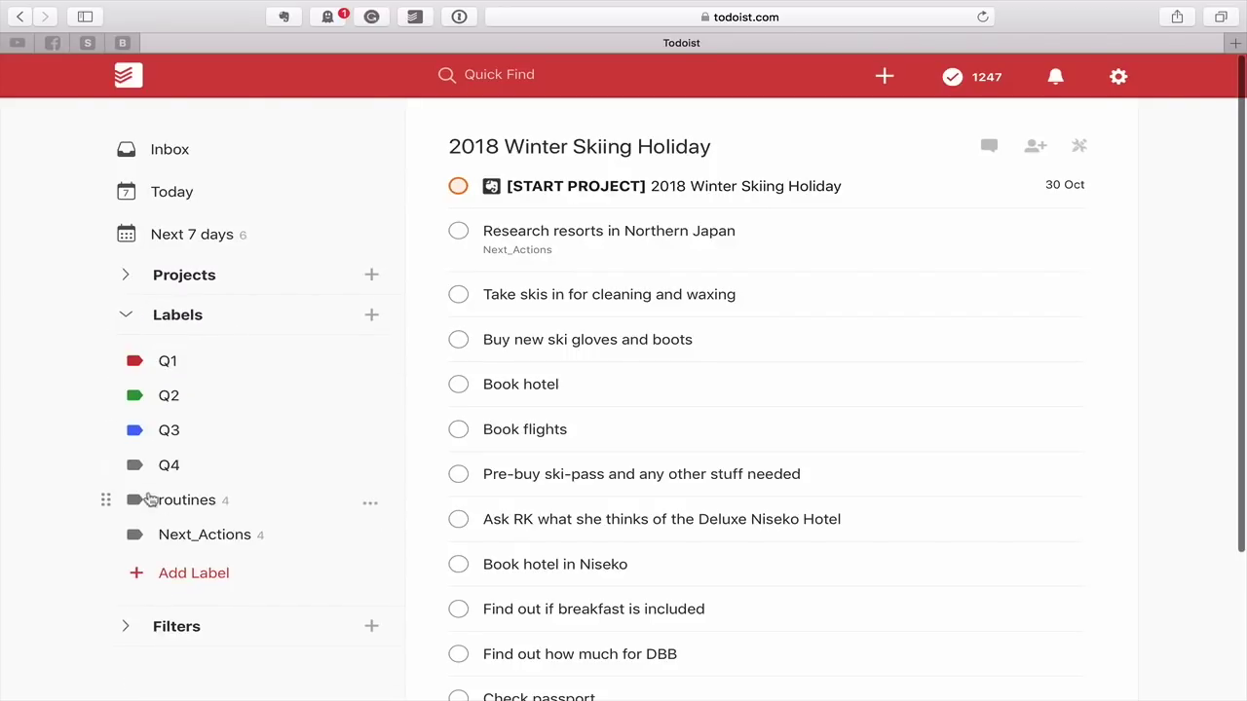
{"action": "left_click", "coordinate": [190, 542]}
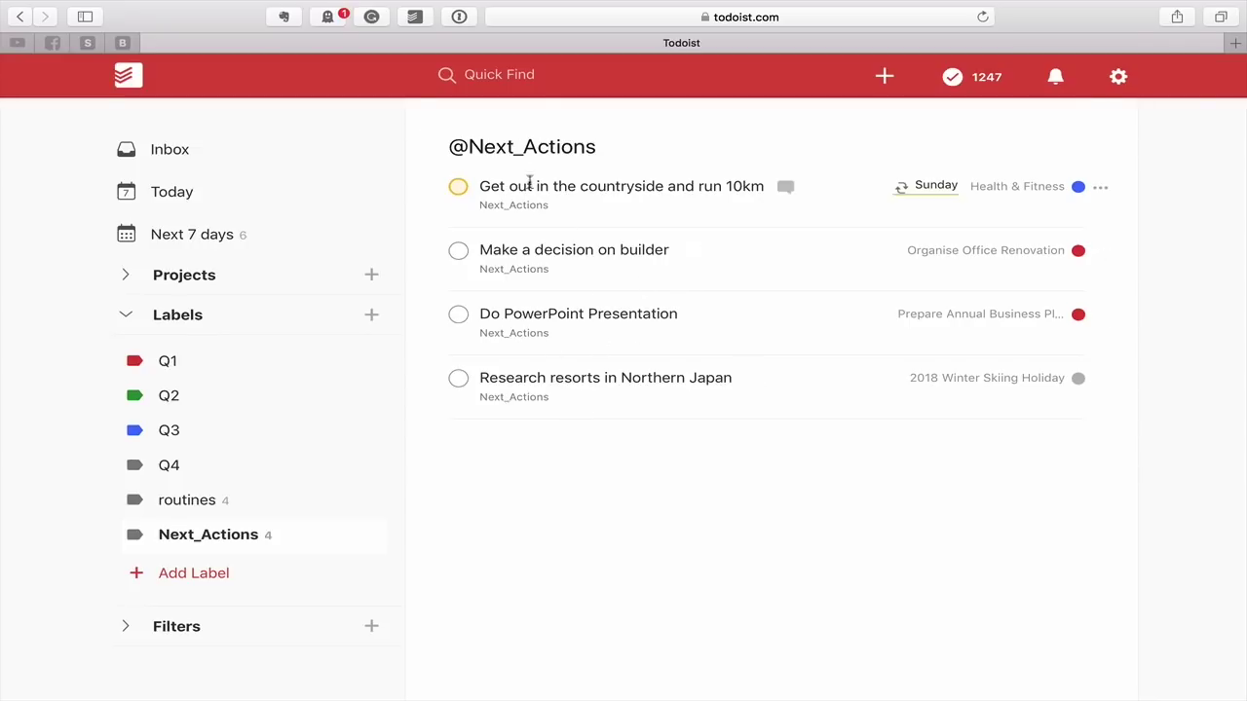
Set the run 10km task to Priority 4 and bring back the Projects list
{"action": "left_click", "coordinate": [1101, 188]}
{"action": "left_click", "coordinate": [859, 351]}
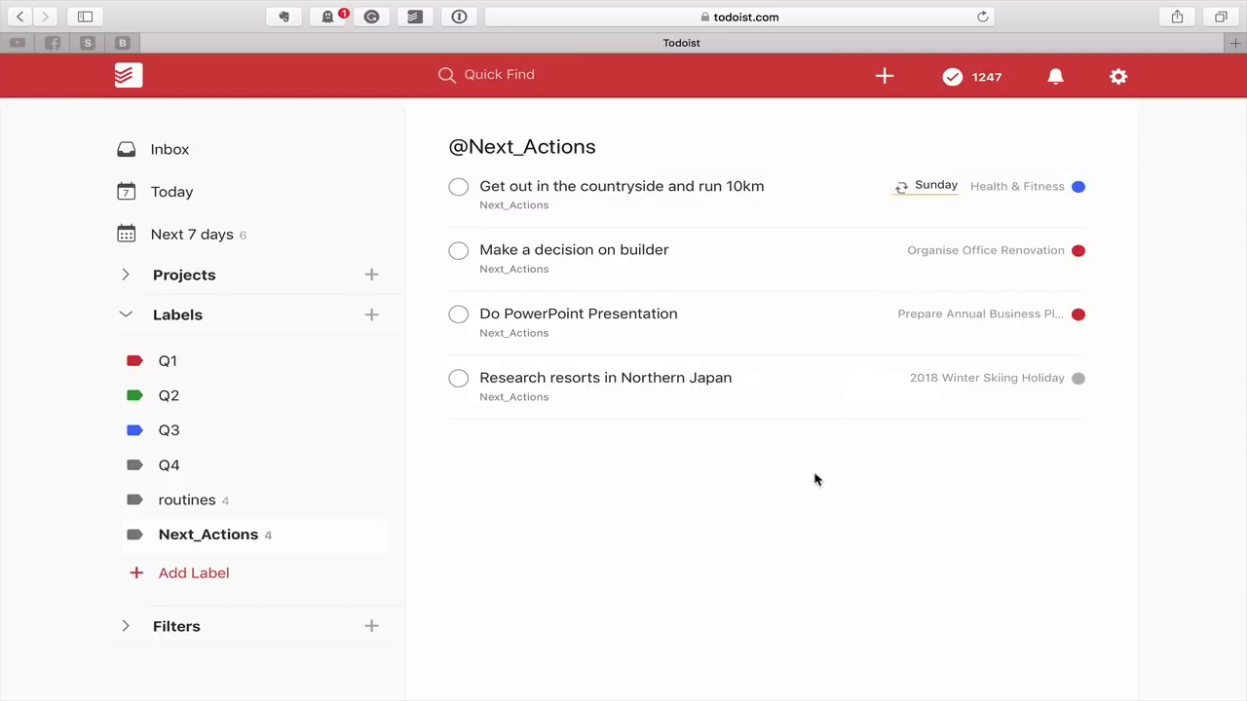
{"action": "left_click", "coordinate": [133, 321]}
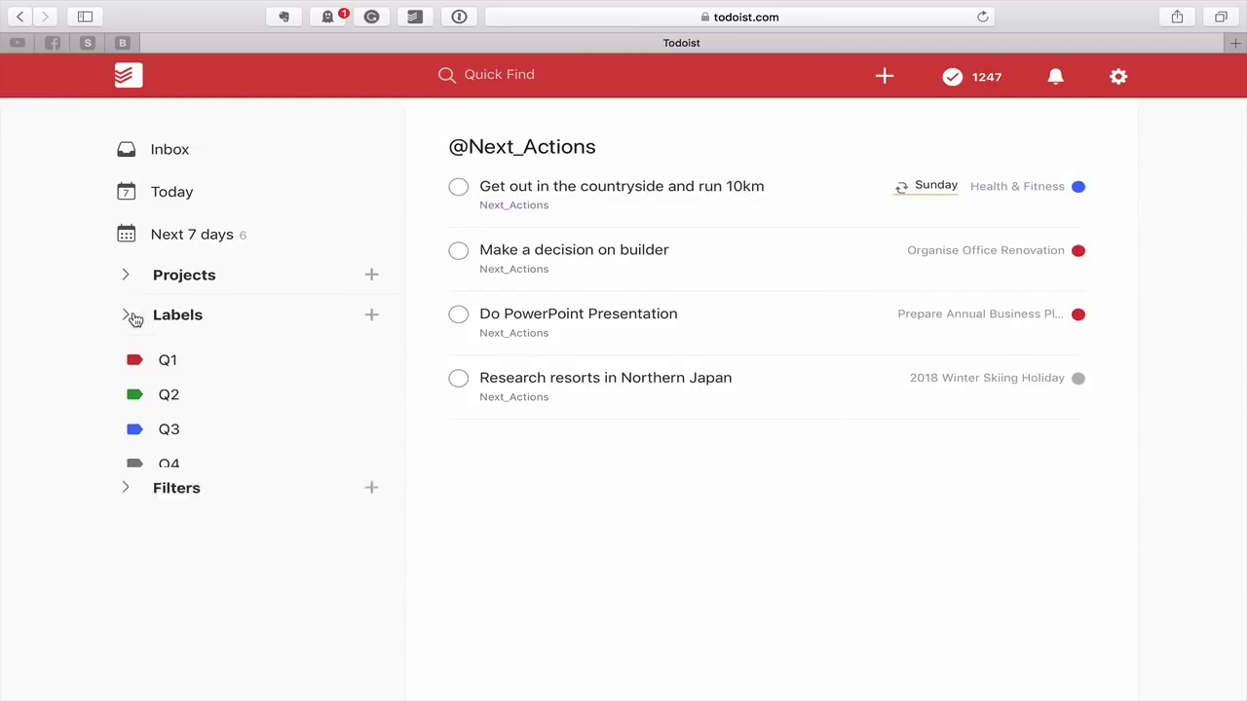
{"action": "left_click", "coordinate": [129, 284]}
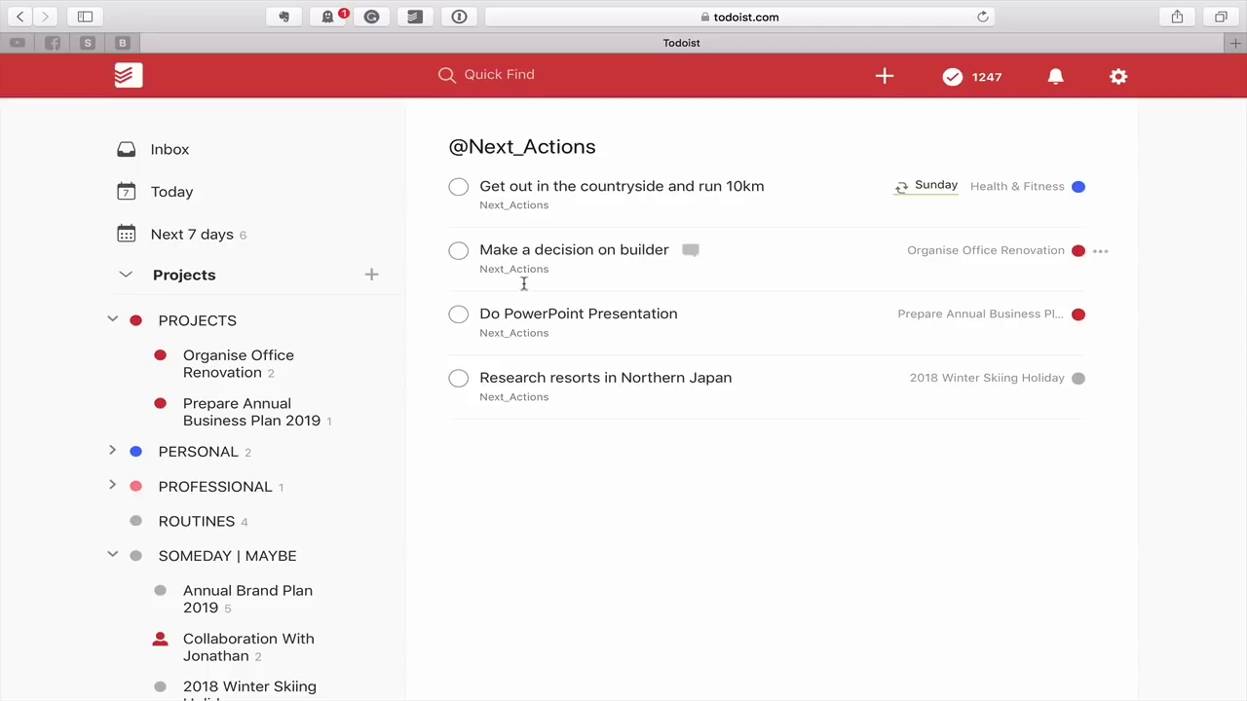
Collapse the SOMEDAY | MAYBE and PROJECTS groups and open the Next_Actions label view
{"action": "left_click", "coordinate": [228, 358]}
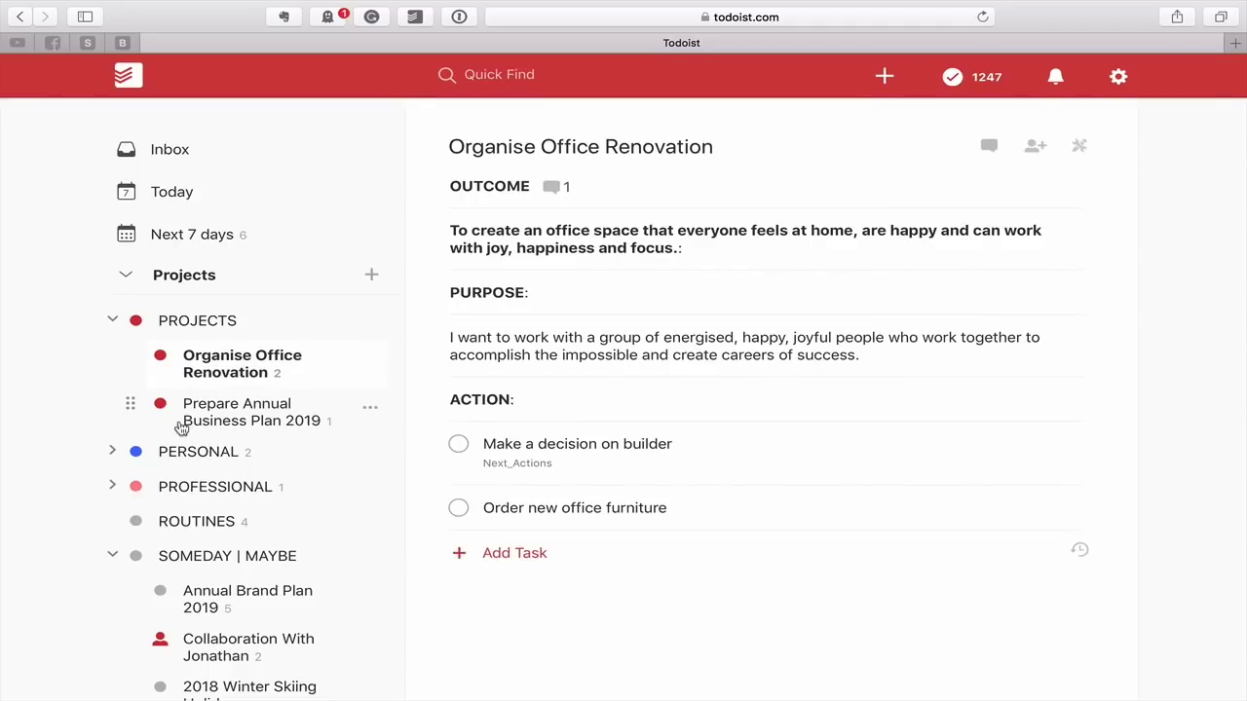
{"action": "scroll", "coordinate": [179, 422], "scroll_direction": "down", "scroll_amount": 2}
{"action": "left_click", "coordinate": [112, 479]}
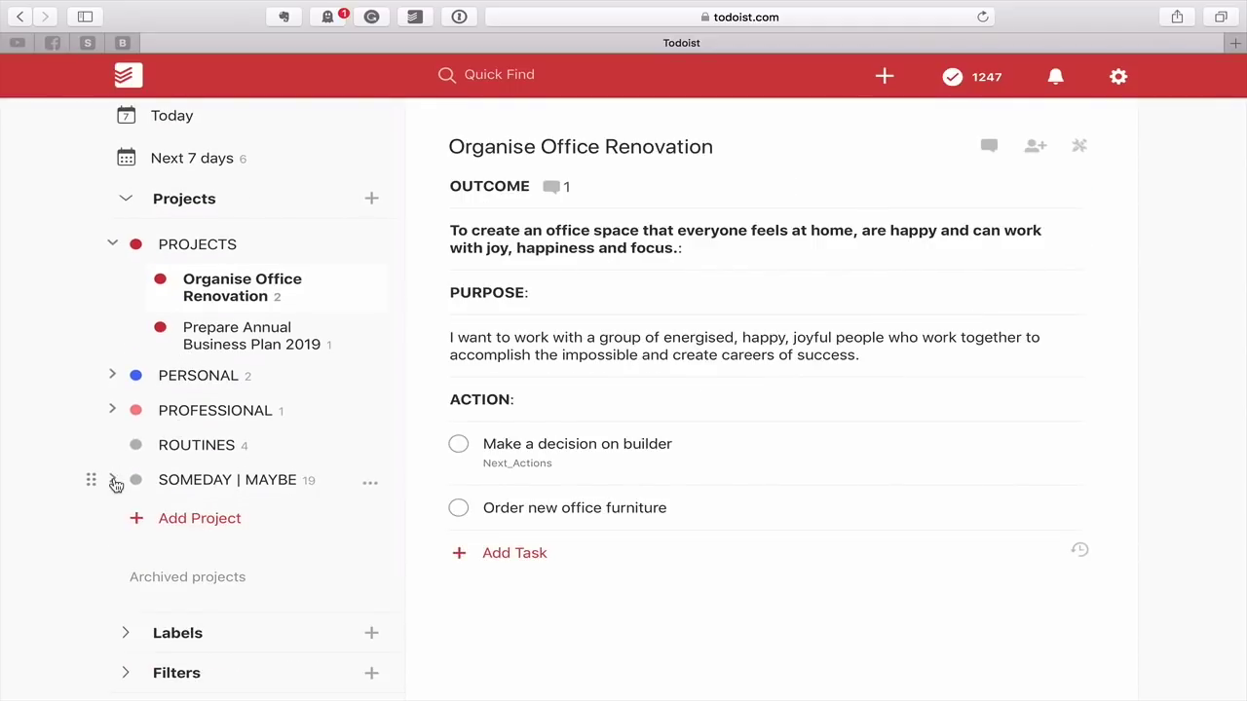
{"action": "left_click", "coordinate": [112, 245]}
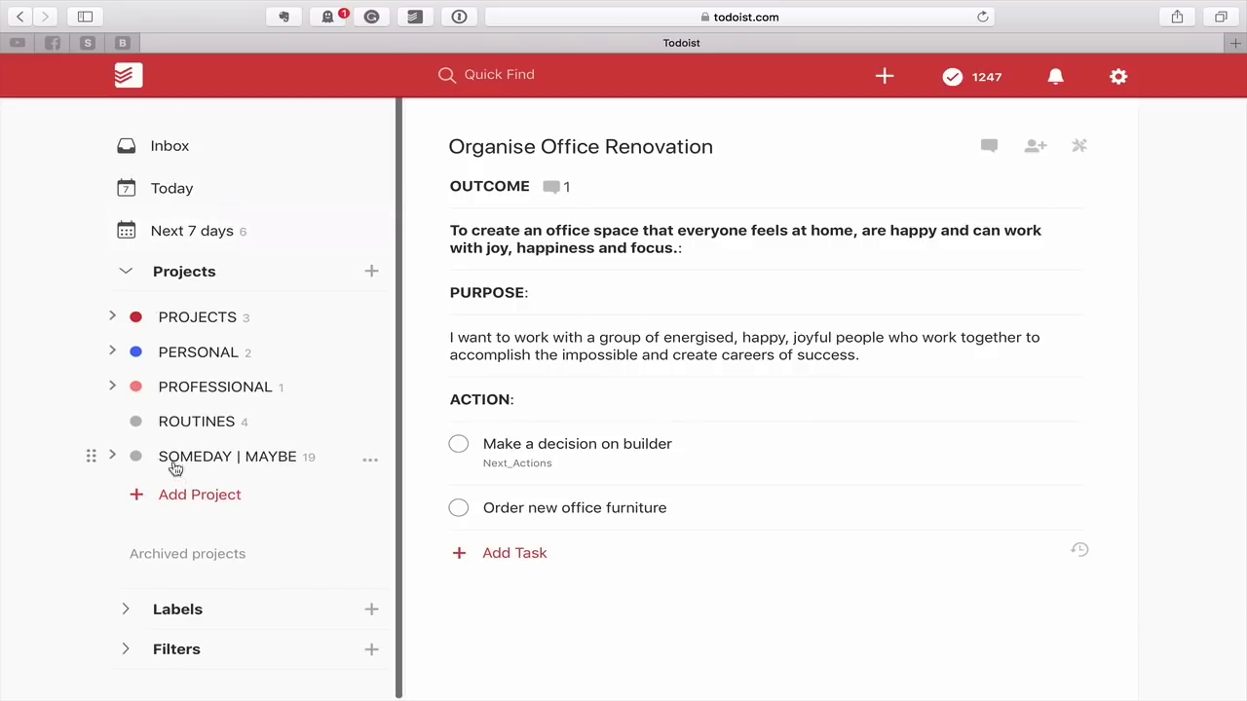
{"action": "left_click", "coordinate": [124, 609]}
{"action": "scroll", "coordinate": [145, 585], "scroll_direction": "down", "scroll_amount": 4}
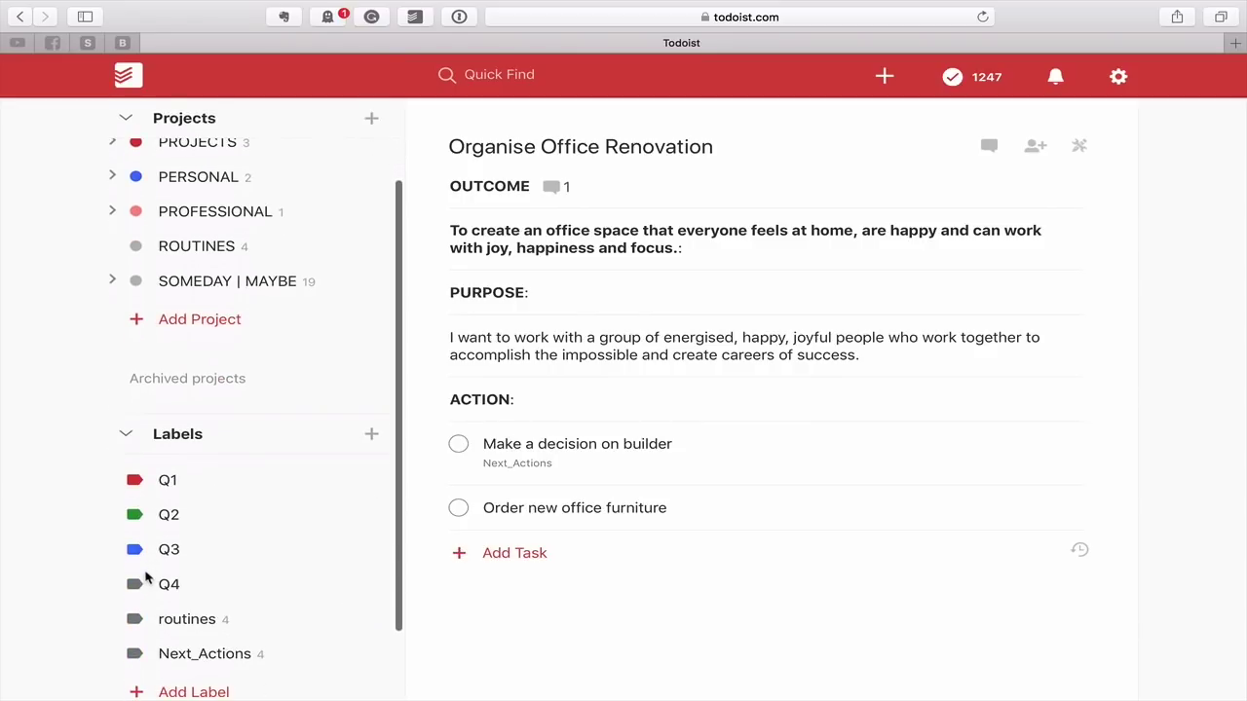
{"action": "left_click", "coordinate": [204, 652]}
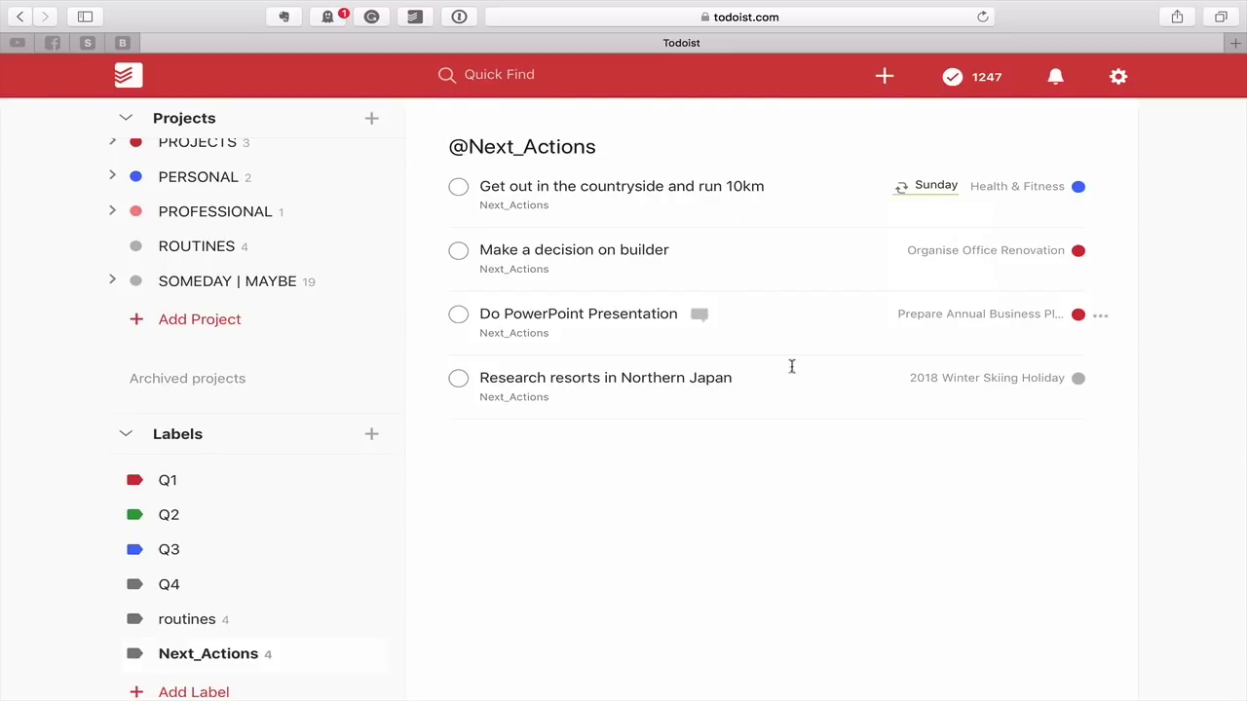
Clear the run 10km task's every-Sunday due date, save, and collapse Labels
{"action": "left_click", "coordinate": [958, 183]}
{"action": "left_click", "coordinate": [1042, 194]}
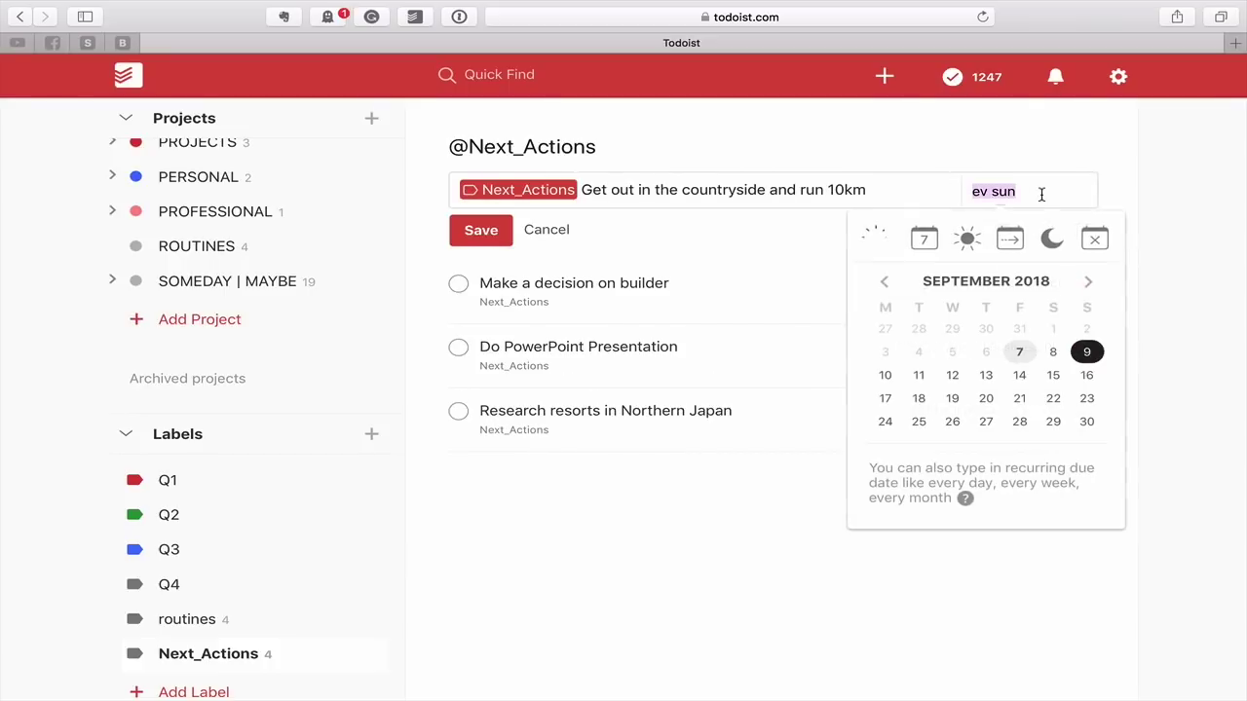
{"action": "key", "text": "BackSpace"}
{"action": "left_click", "coordinate": [480, 230]}
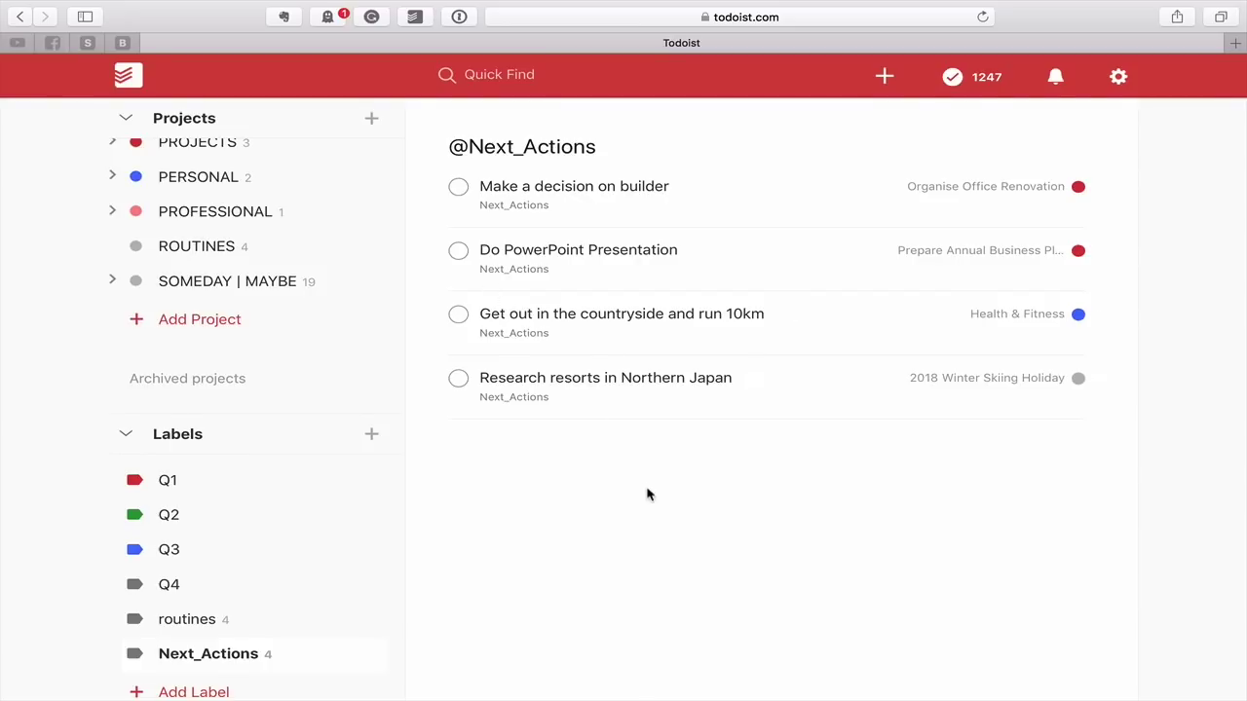
{"action": "left_click", "coordinate": [126, 434]}
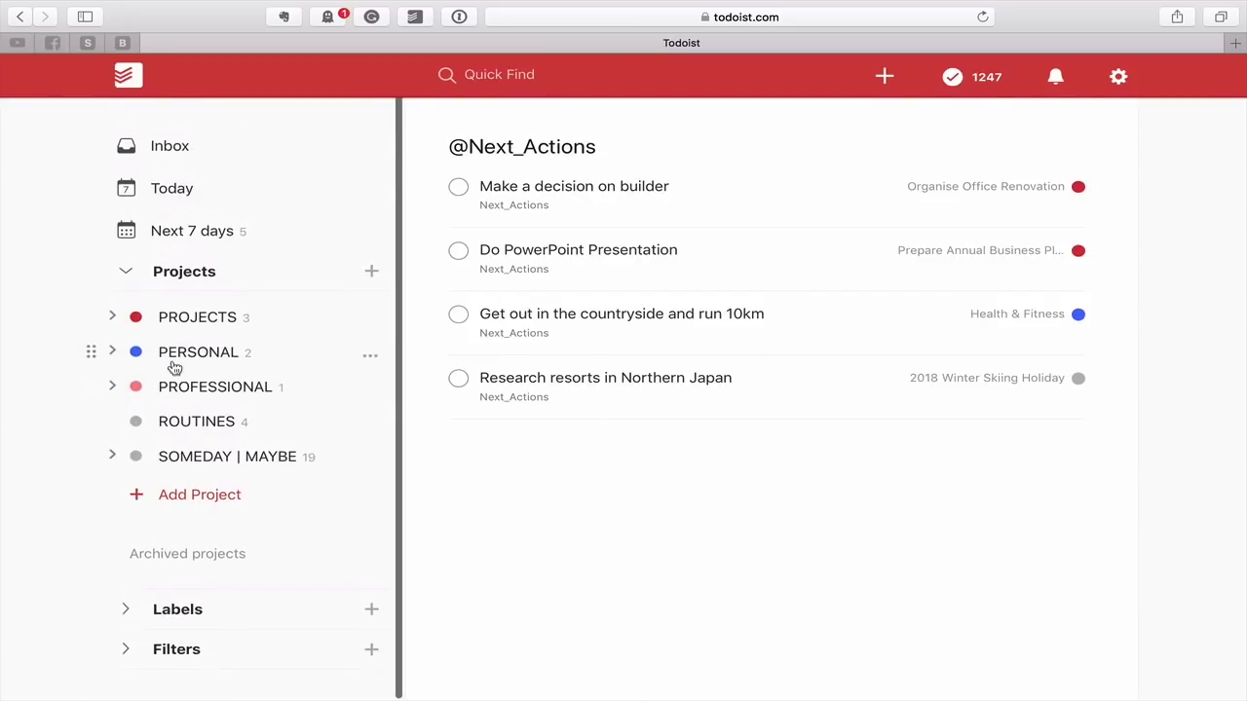
{"action": "left_click", "coordinate": [112, 317]}
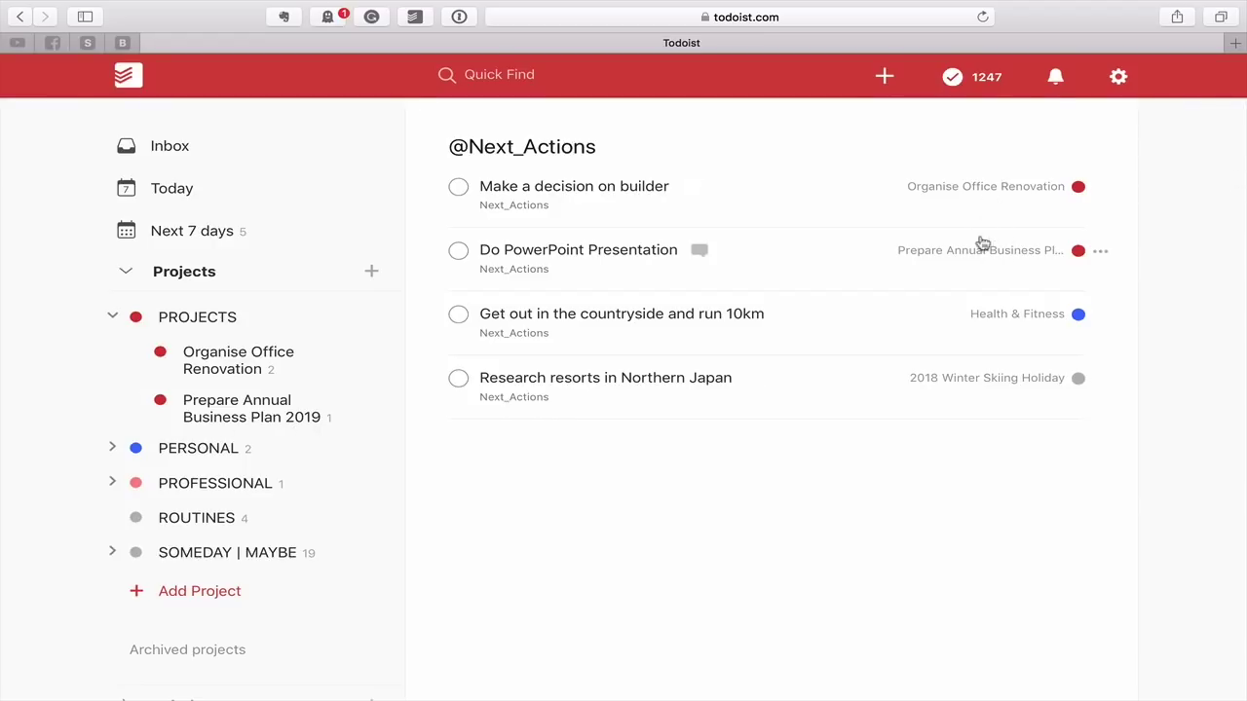
{"action": "left_click", "coordinate": [117, 450]}
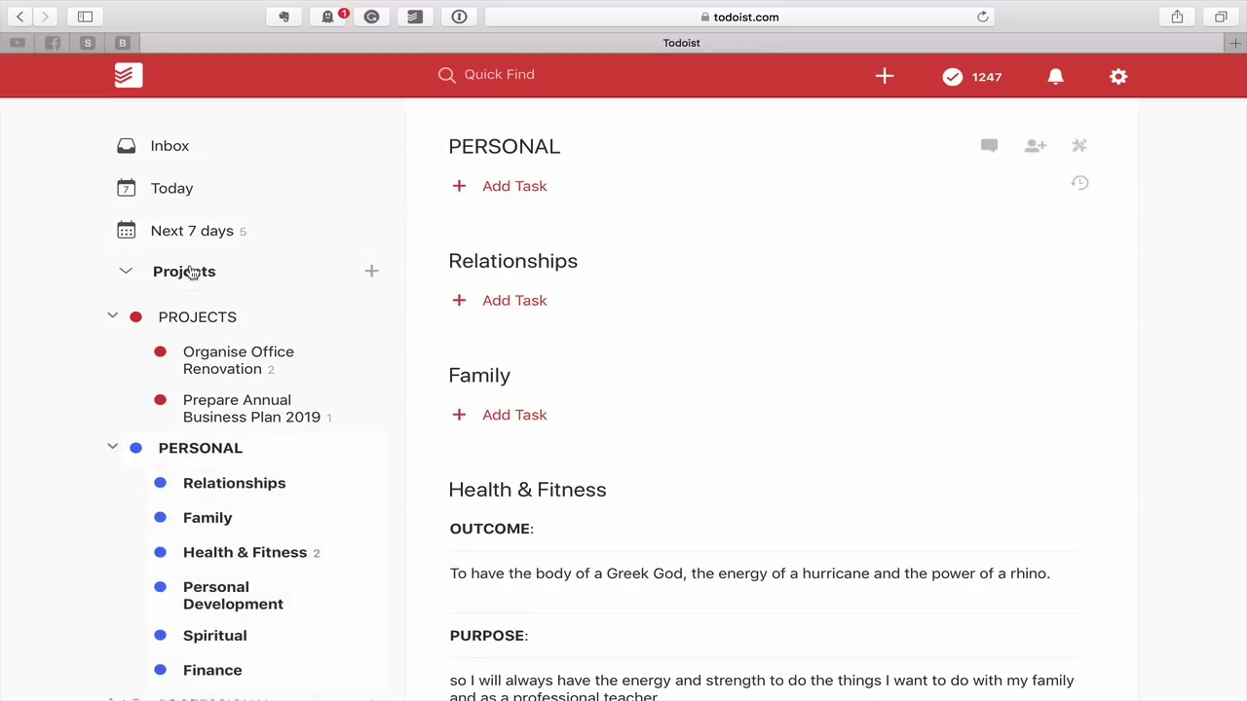
{"action": "scroll", "coordinate": [193, 273], "scroll_direction": "down", "scroll_amount": 4}
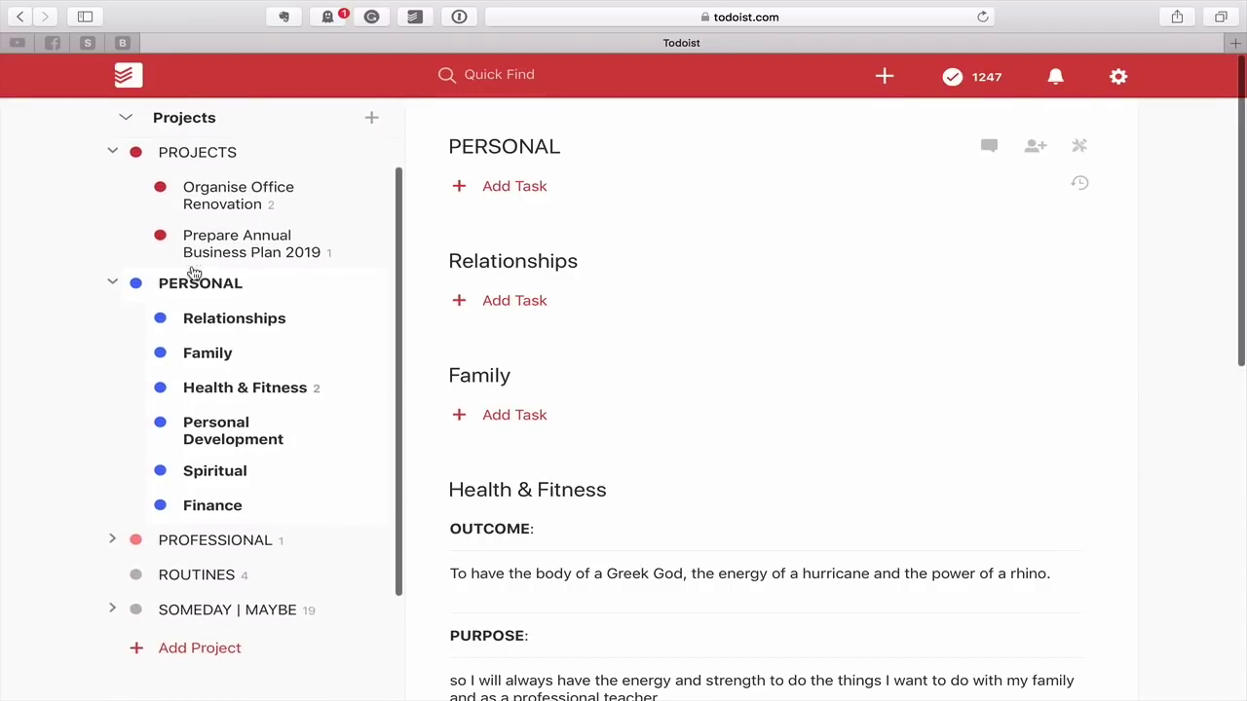
{"action": "left_click", "coordinate": [110, 282]}
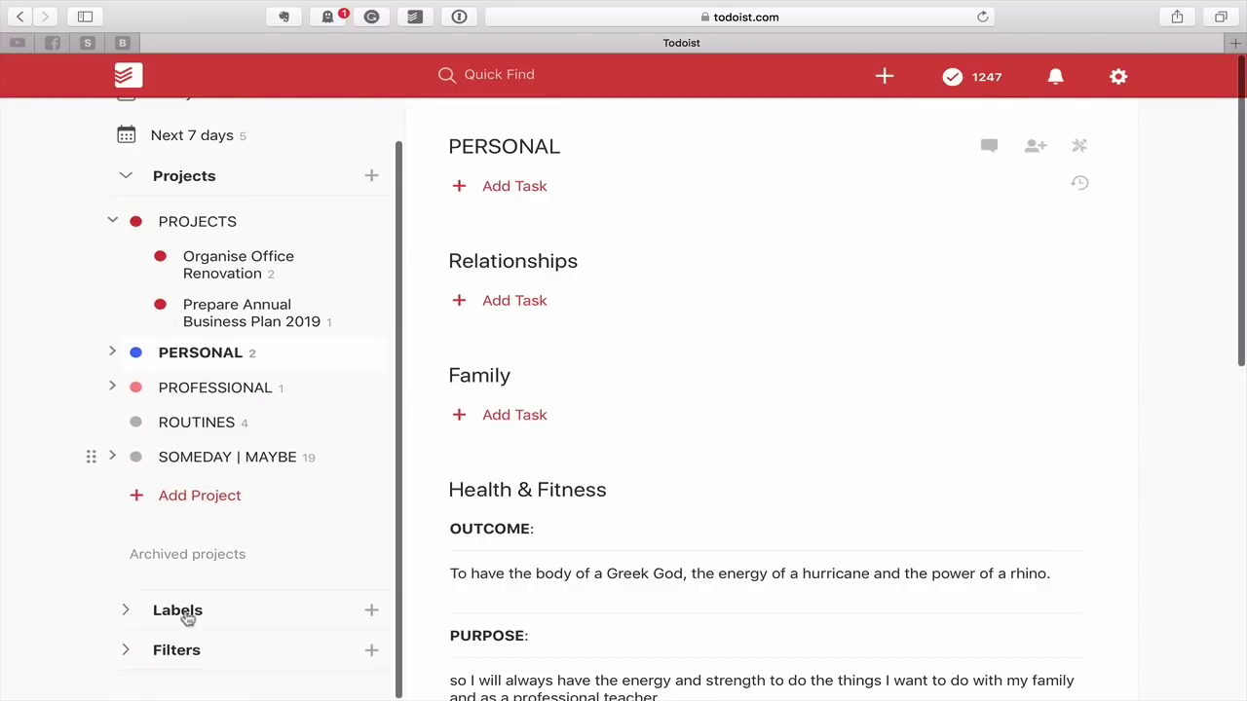
{"action": "left_click", "coordinate": [123, 610]}
{"action": "scroll", "coordinate": [187, 585], "scroll_direction": "down", "scroll_amount": 5}
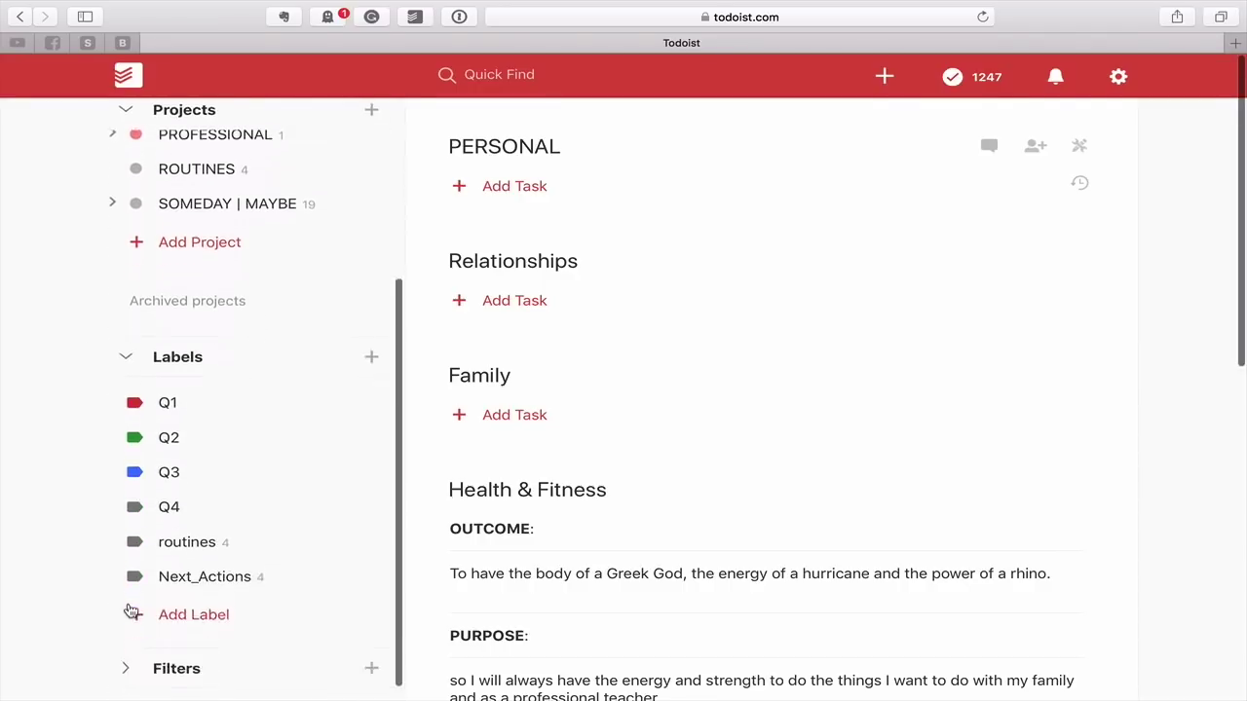
{"action": "left_click", "coordinate": [187, 575]}
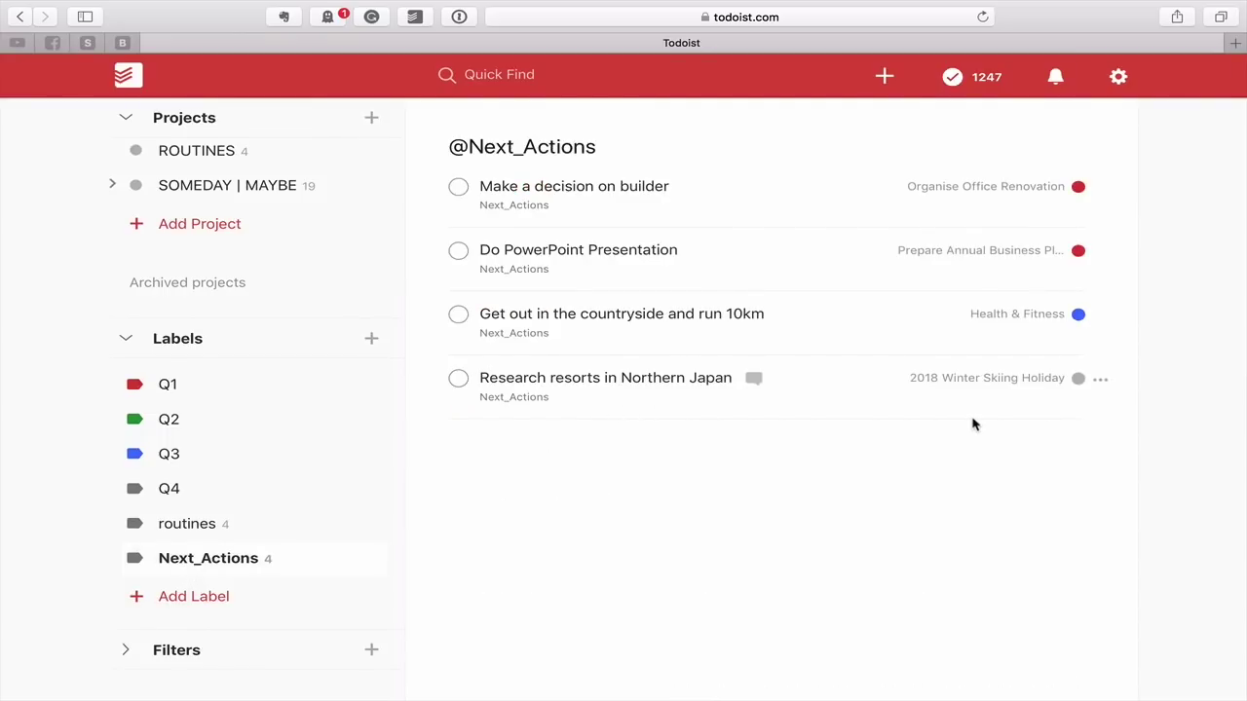
{"action": "left_click", "coordinate": [125, 338]}
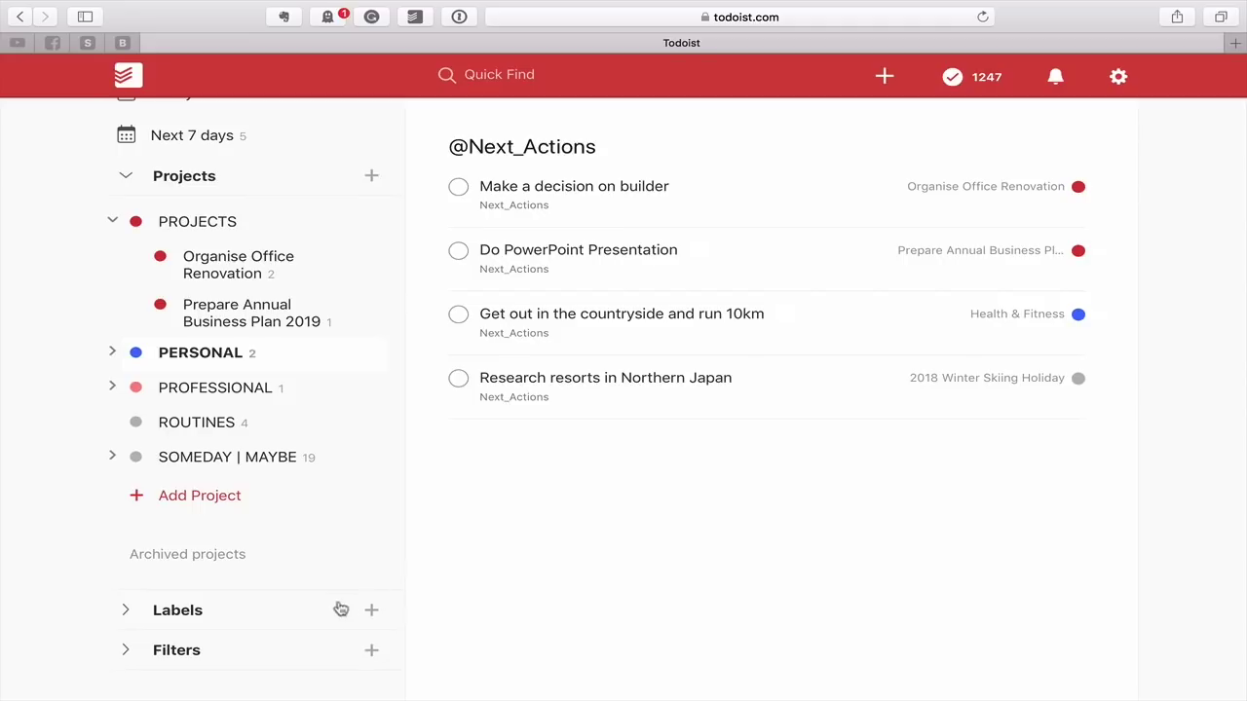
Add the Next_Actions label to favorites
{"action": "left_click", "coordinate": [123, 611]}
{"action": "scroll", "coordinate": [126, 615], "scroll_direction": "down", "scroll_amount": 5}
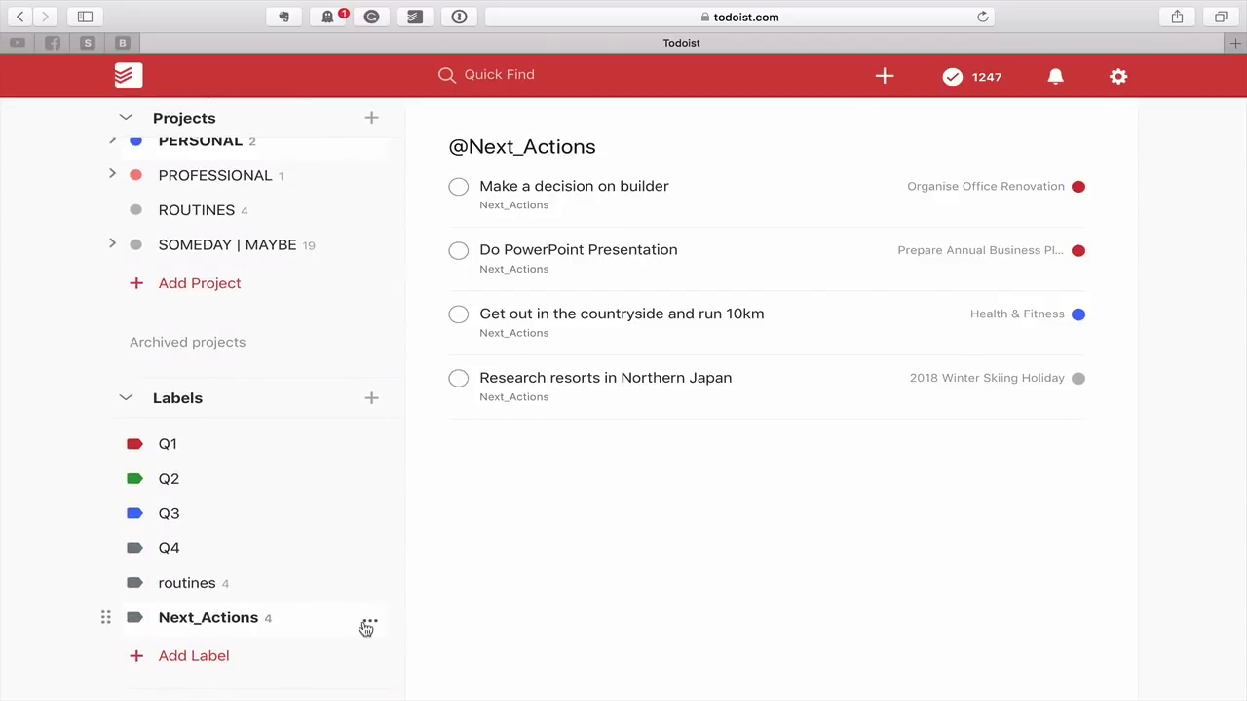
{"action": "left_click", "coordinate": [366, 629]}
{"action": "left_click", "coordinate": [419, 640]}
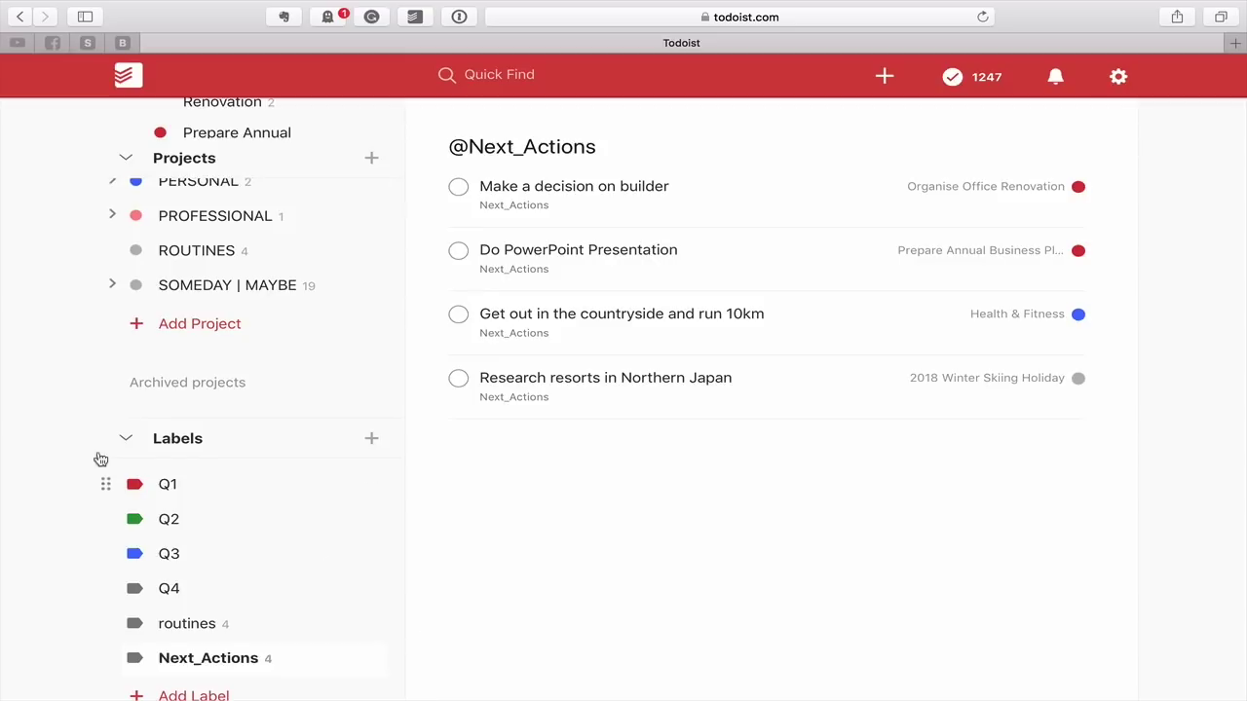
Collapse Labels and open the Next_Actions favorite beneath Next 7 days
{"action": "left_click", "coordinate": [125, 438]}
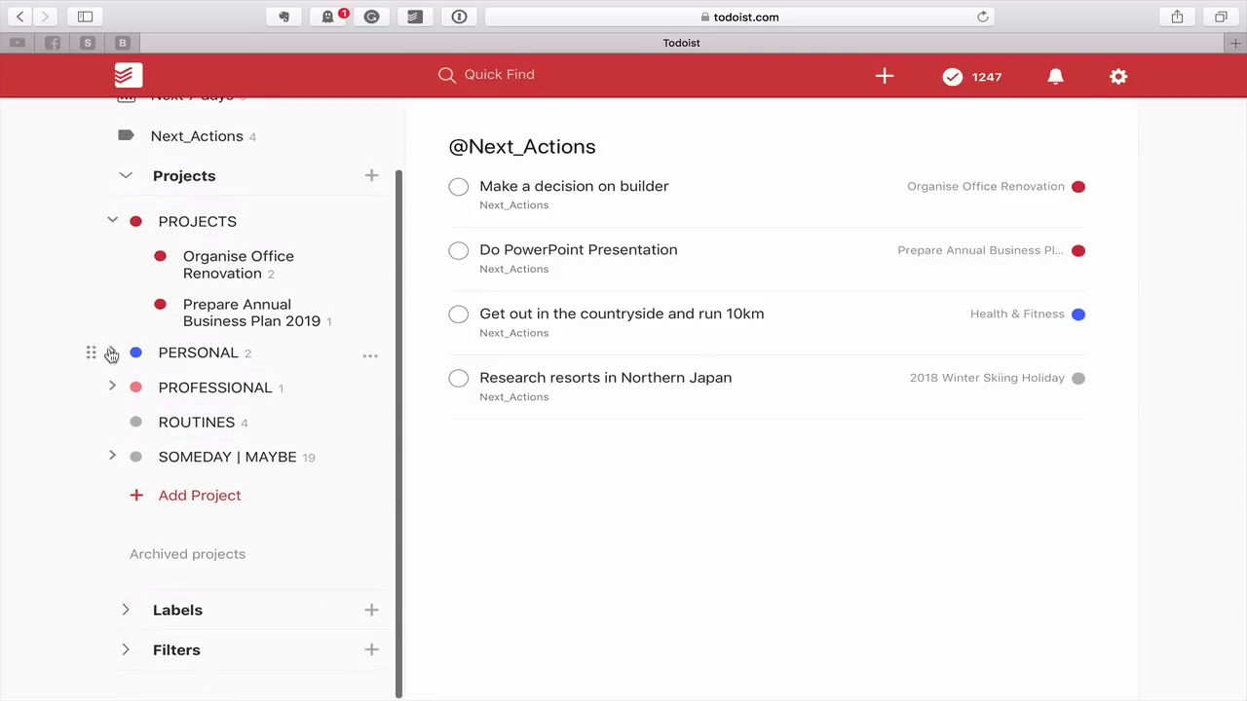
{"action": "left_click", "coordinate": [115, 231]}
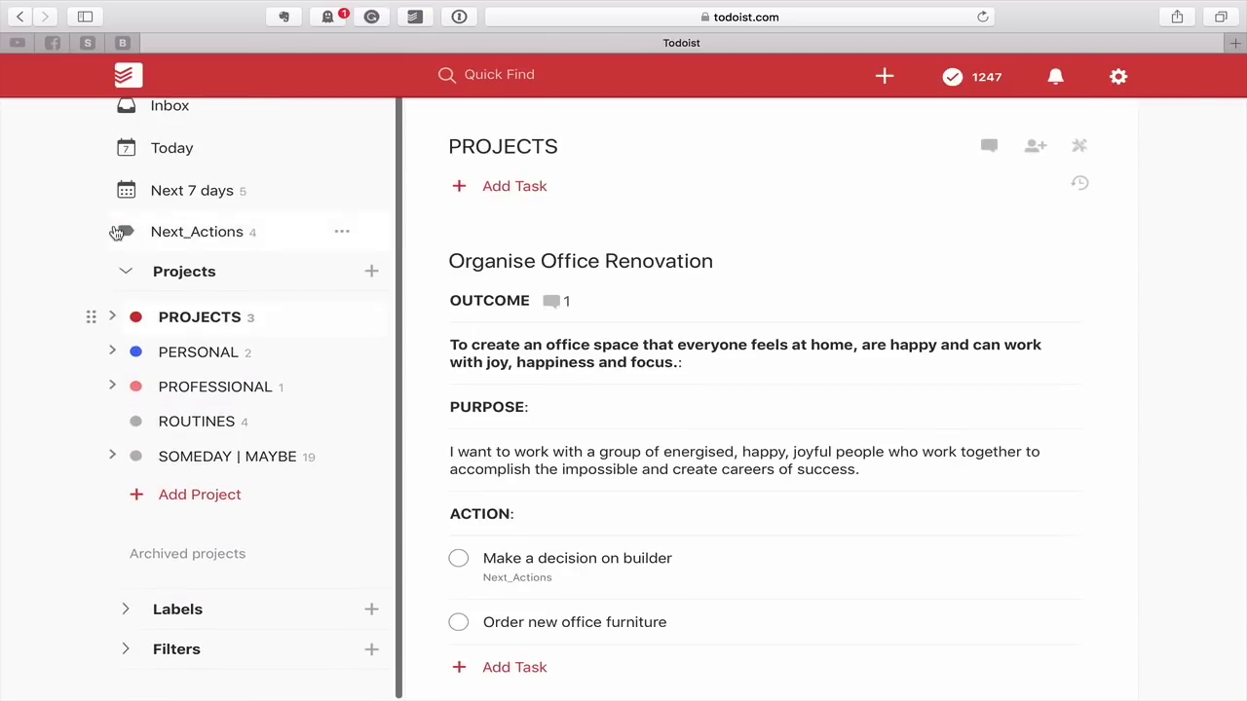
{"action": "left_click", "coordinate": [194, 239]}
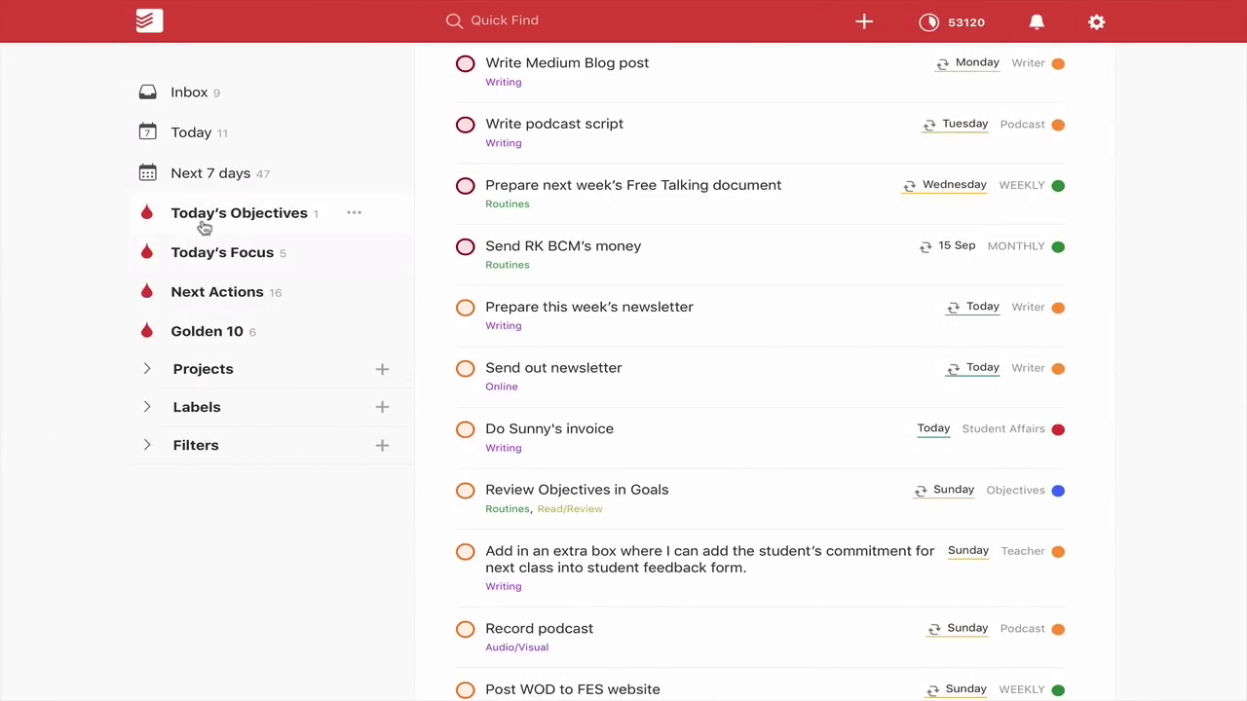
View the Today's Objectives and Today's Focus favorites, then browse the All tasks filter
{"action": "left_click", "coordinate": [207, 222]}
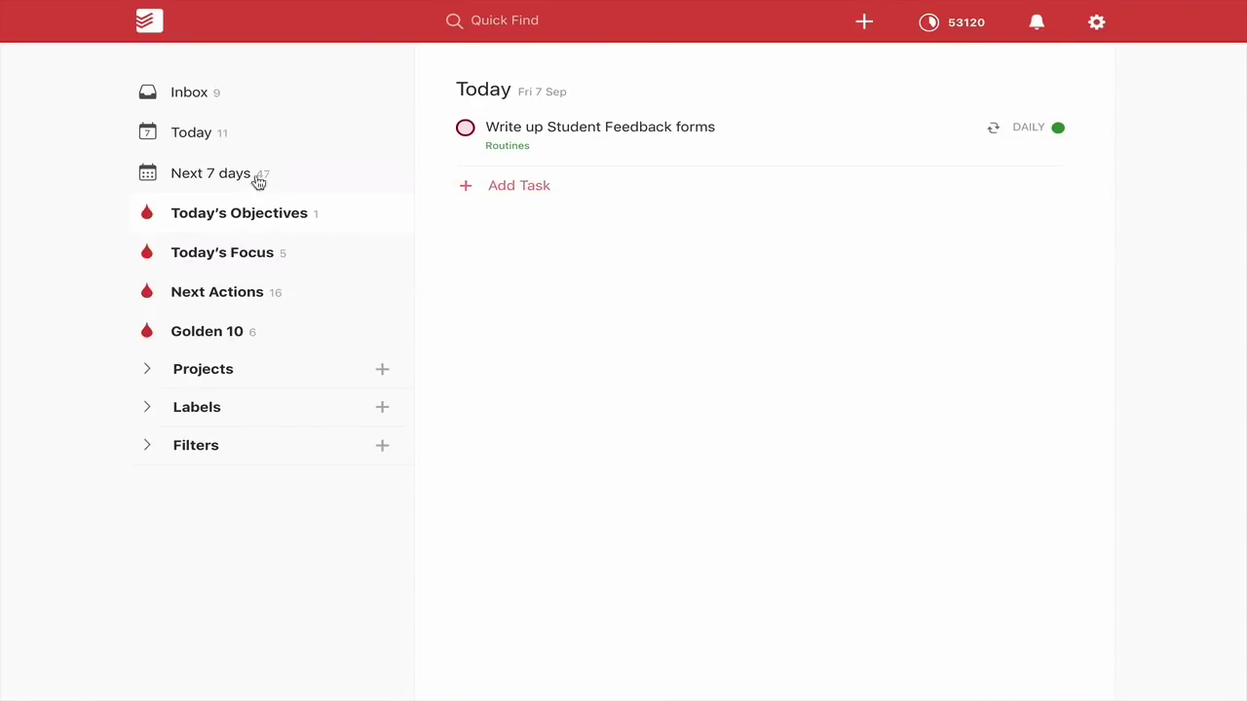
{"action": "left_click", "coordinate": [249, 258]}
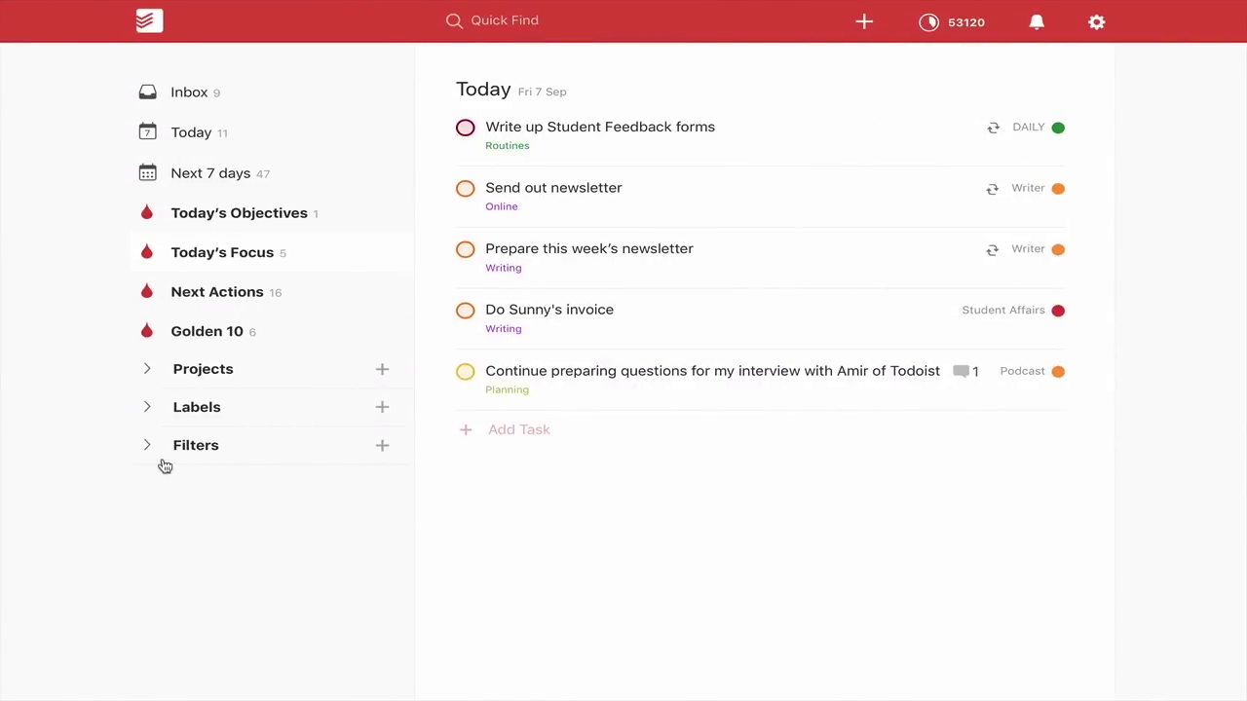
{"action": "left_click", "coordinate": [143, 447]}
{"action": "scroll", "coordinate": [264, 467], "scroll_direction": "down", "scroll_amount": 5}
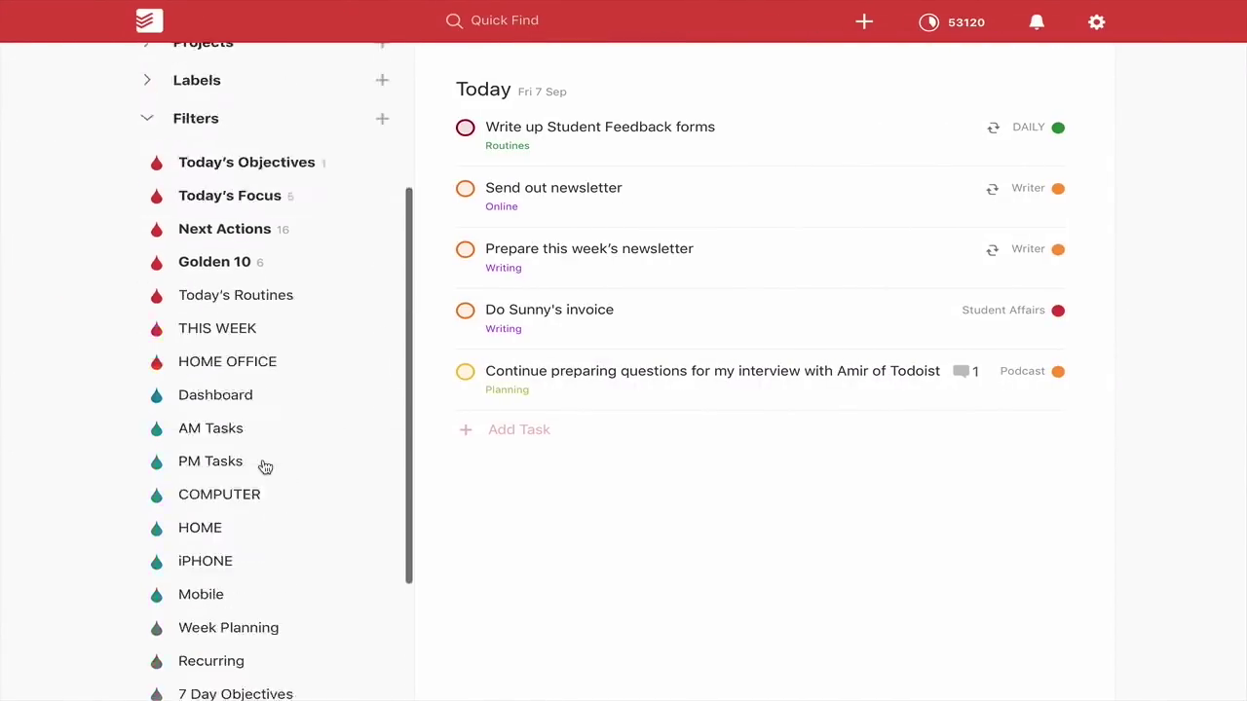
{"action": "left_click", "coordinate": [189, 629]}
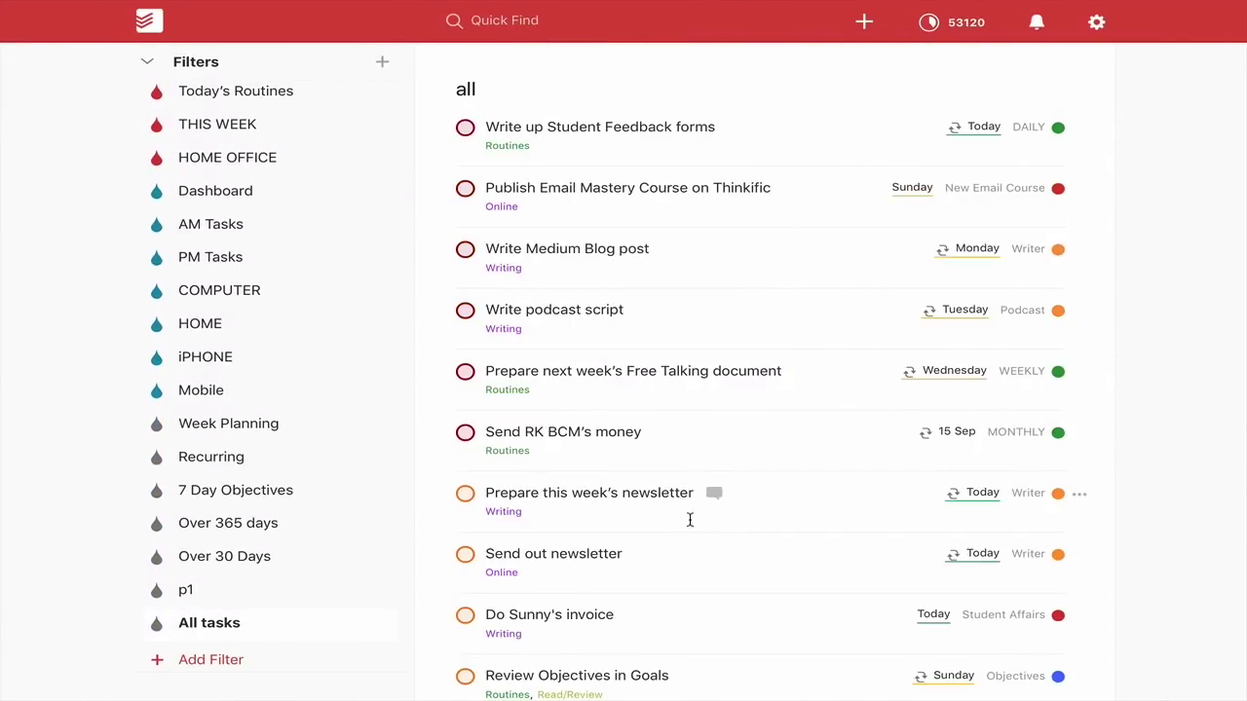
{"action": "scroll", "coordinate": [673, 497], "scroll_direction": "down", "scroll_amount": 10}
{"action": "scroll", "coordinate": [665, 509], "scroll_direction": "down", "scroll_amount": 10}
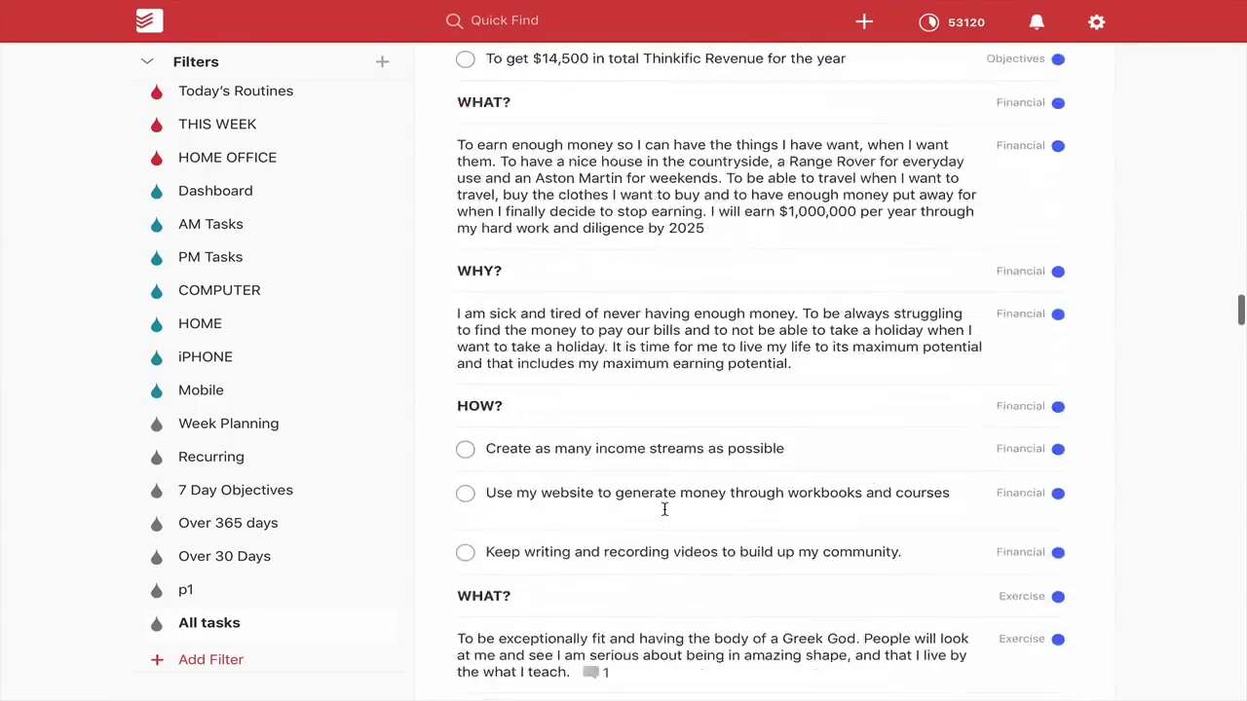
{"action": "scroll", "coordinate": [664, 510], "scroll_direction": "up", "scroll_amount": 15}
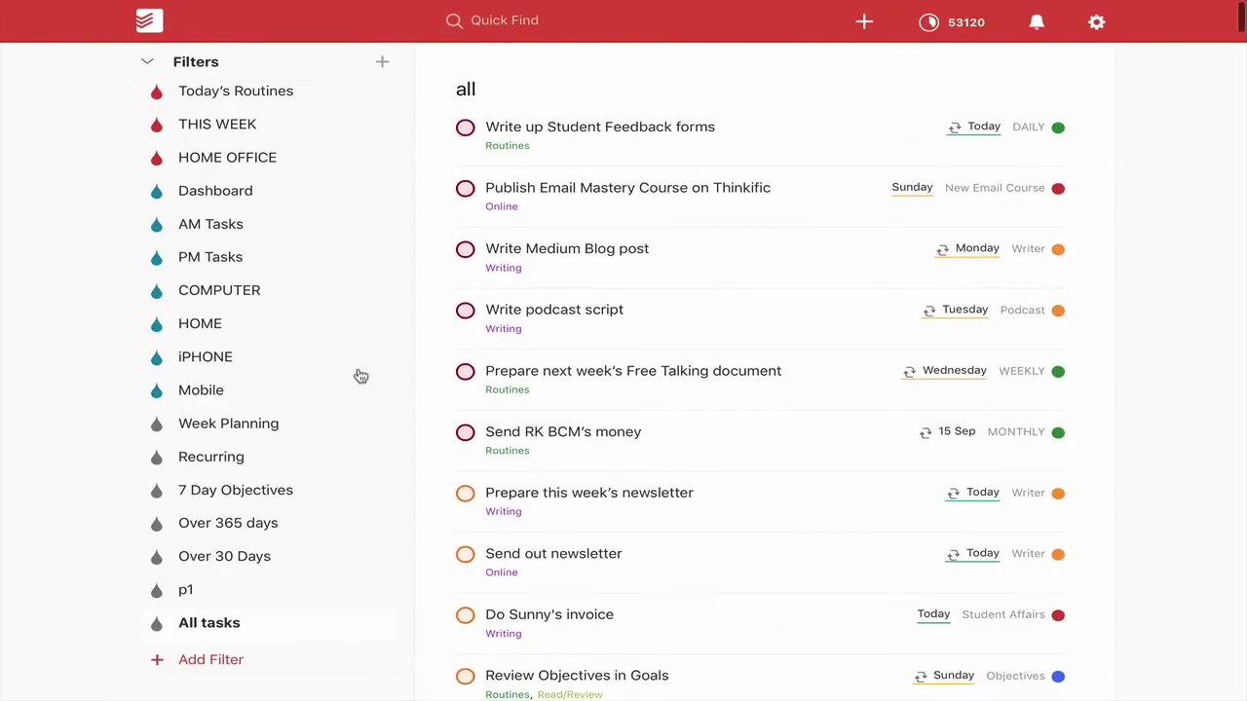
{"action": "scroll", "coordinate": [353, 376], "scroll_direction": "up", "scroll_amount": 2}
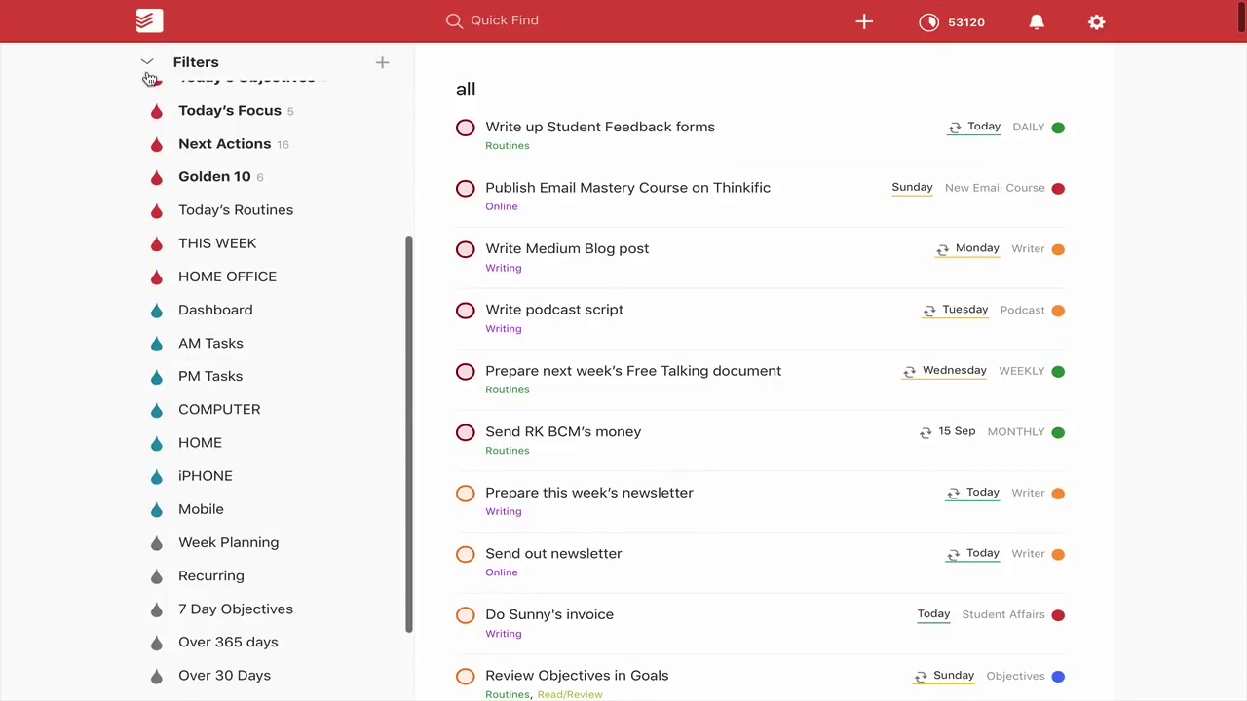